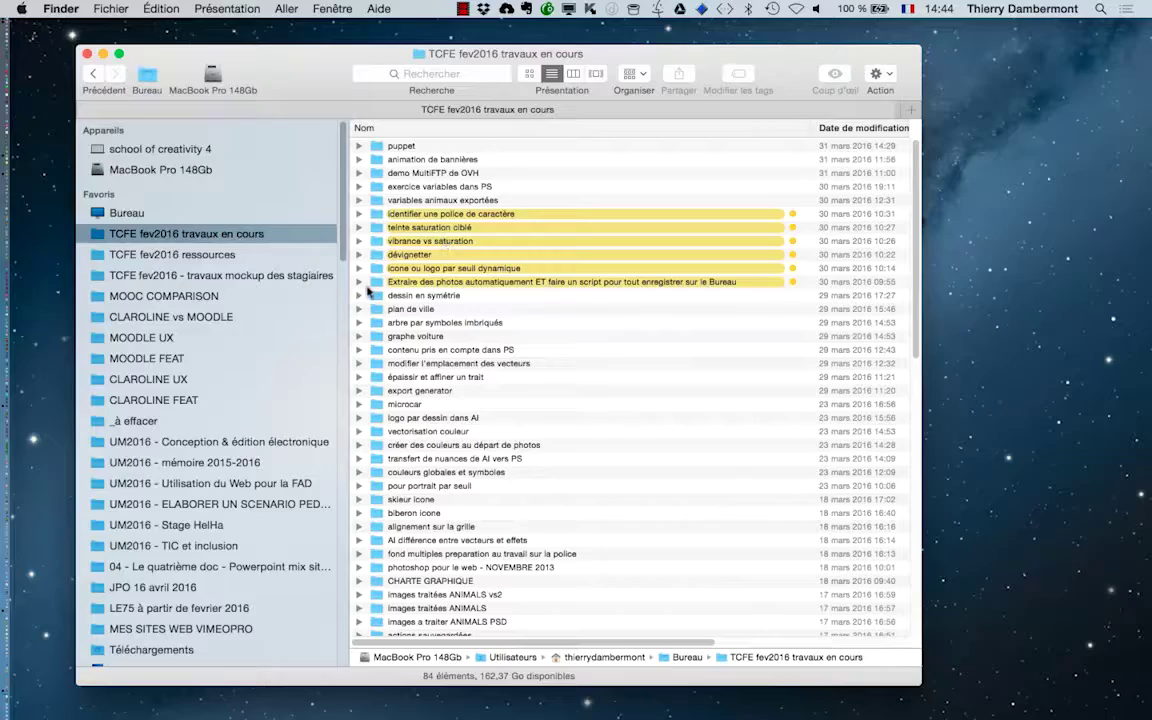
- Expand the 'Extraire des photos automatiquement…' folder and select thumbnails.png
{"action": "left_click", "coordinate": [359, 281]}
{"action": "left_click", "coordinate": [419, 282]}
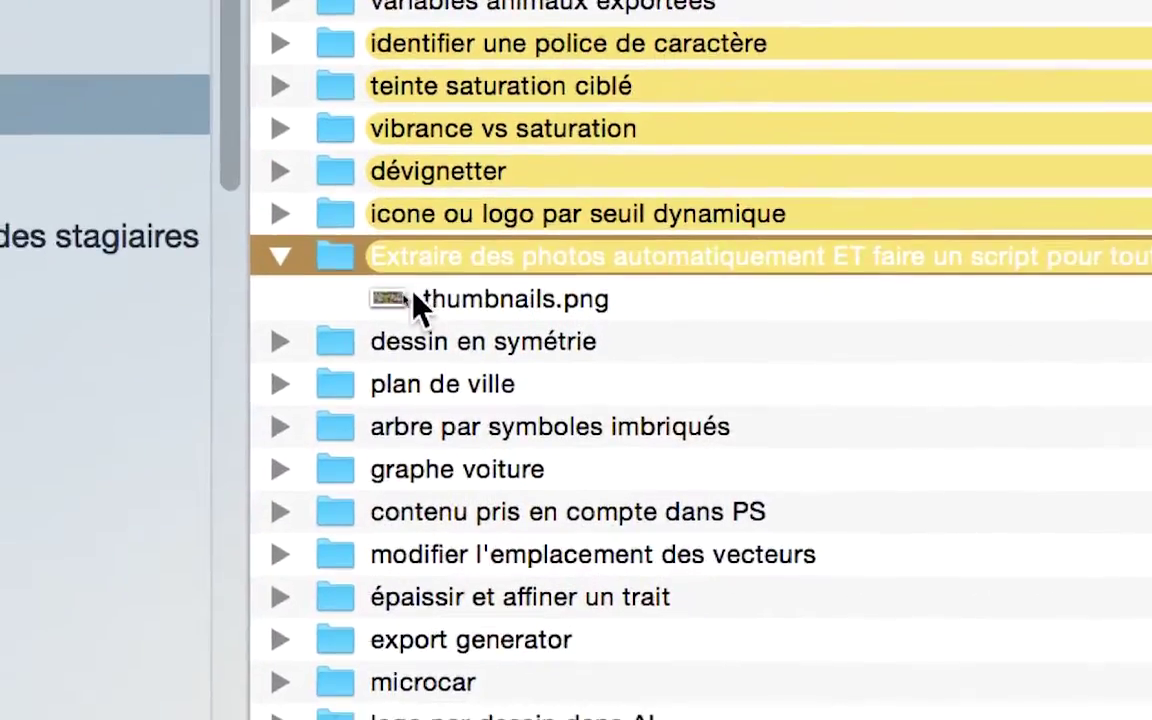
{"action": "left_click", "coordinate": [434, 298]}
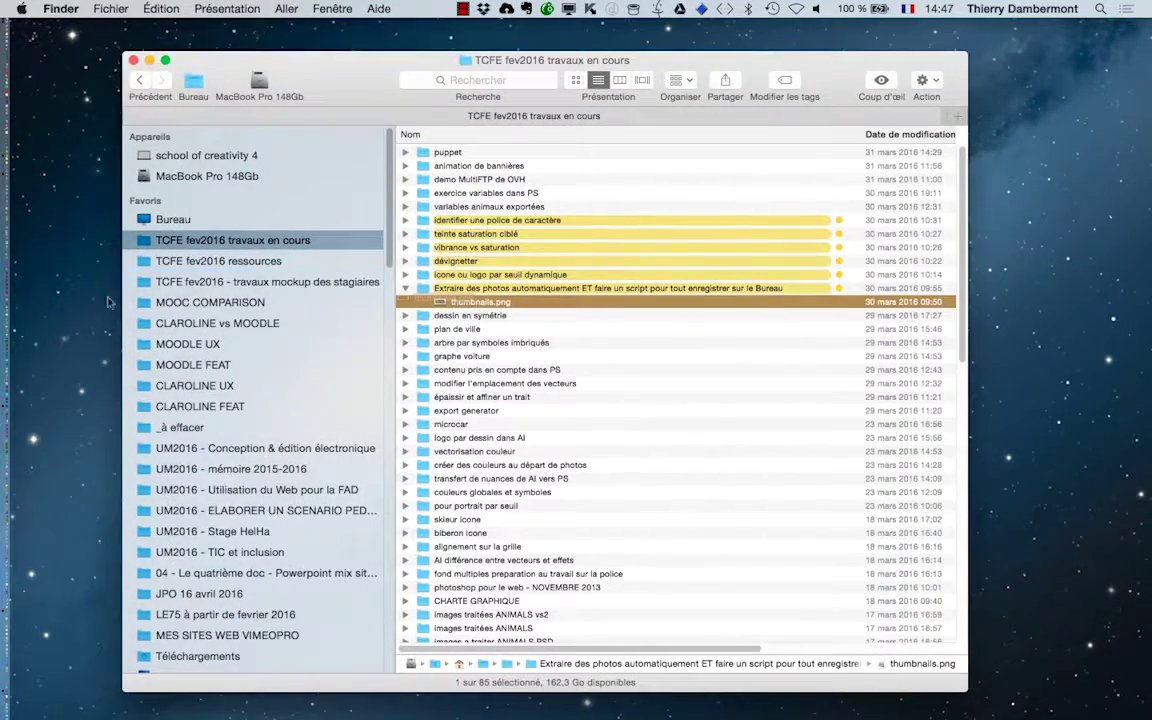
- Open thumbnails.png in Photoshop and reset the Les indispensables workspace
{"action": "mouse_move", "coordinate": [475, 300]}
{"action": "left_mouse_down"}
{"action": "mouse_move", "coordinate": [5, 403]}
{"action": "mouse_move", "coordinate": [30, 424]}
{"action": "left_mouse_up"}
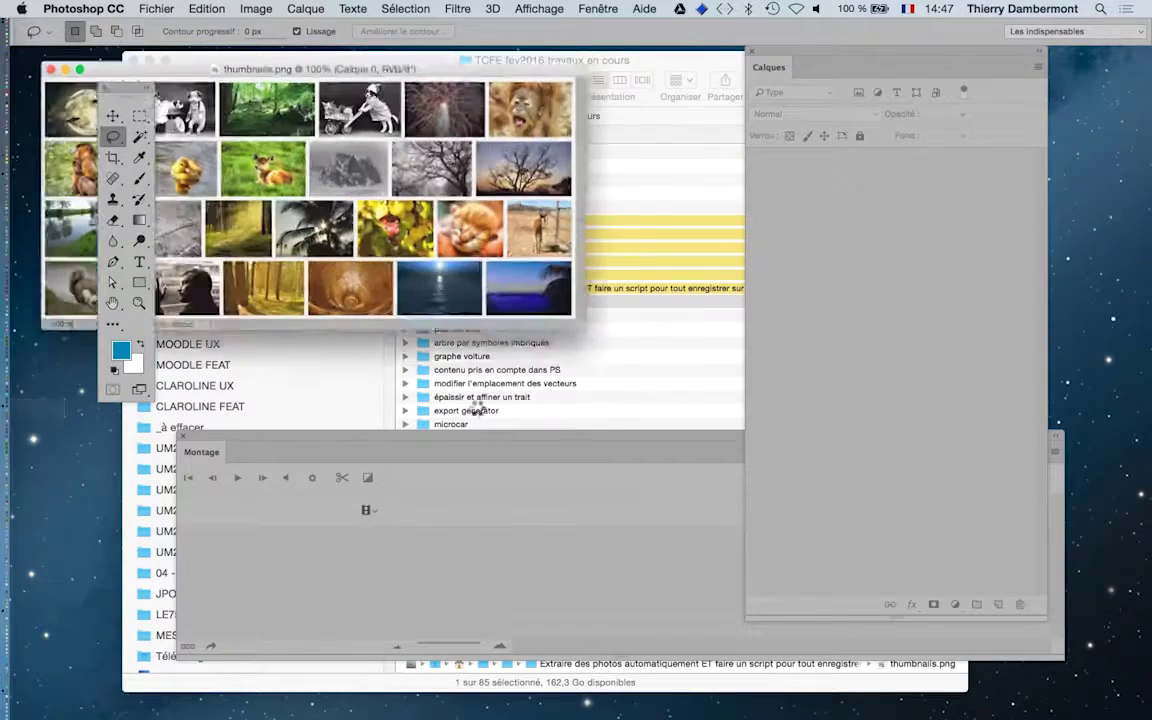
{"action": "left_click", "coordinate": [1075, 31]}
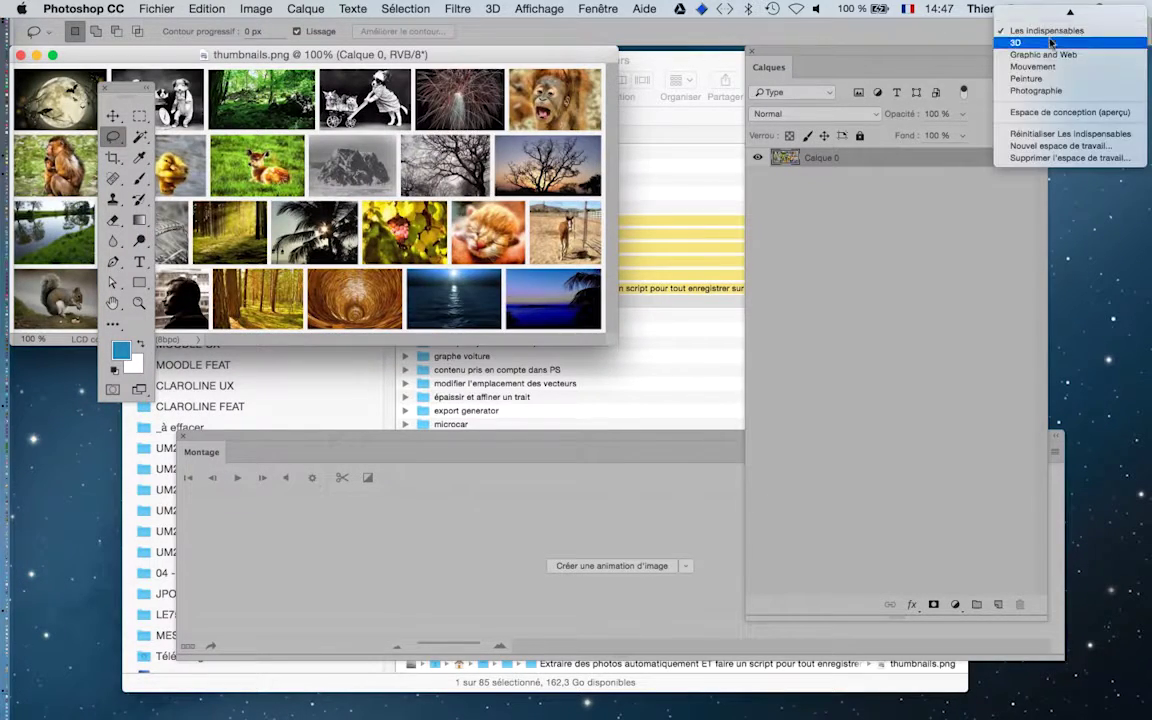
{"action": "left_click", "coordinate": [1050, 137]}
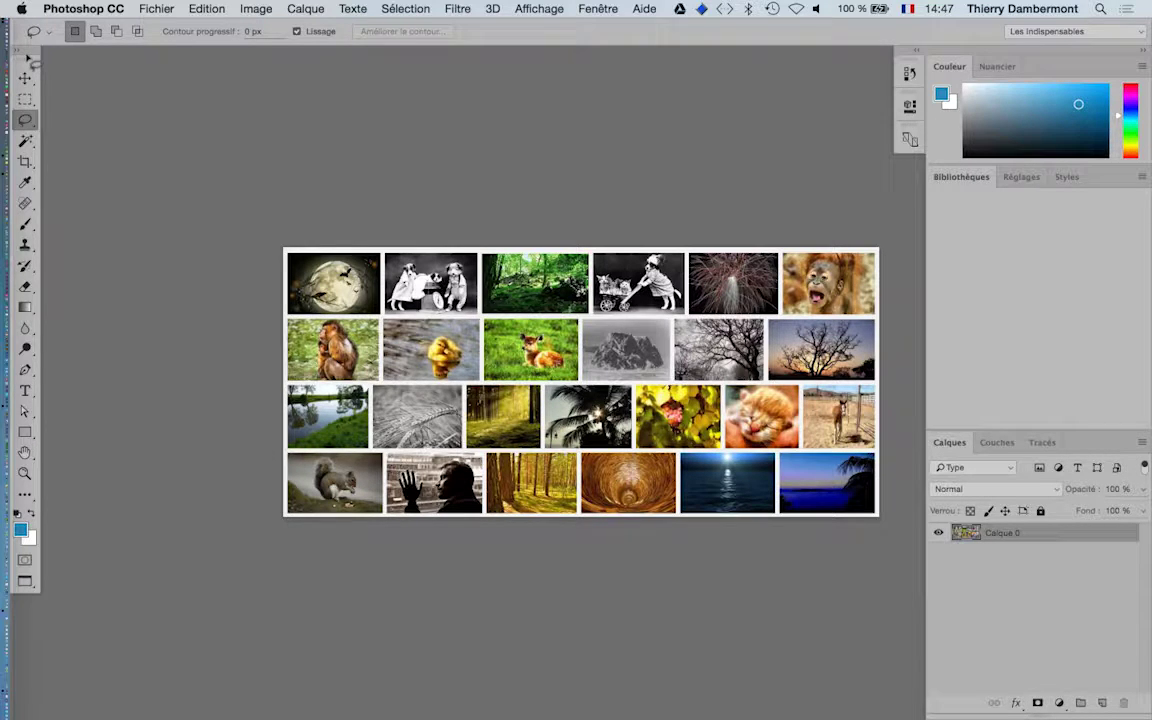
- Float the Tools panel in two columns and deselect everything on the contact sheet
{"action": "mouse_move", "coordinate": [30, 53]}
{"action": "left_mouse_down"}
{"action": "mouse_move", "coordinate": [90, 73]}
{"action": "mouse_move", "coordinate": [82, 84]}
{"action": "left_mouse_up"}
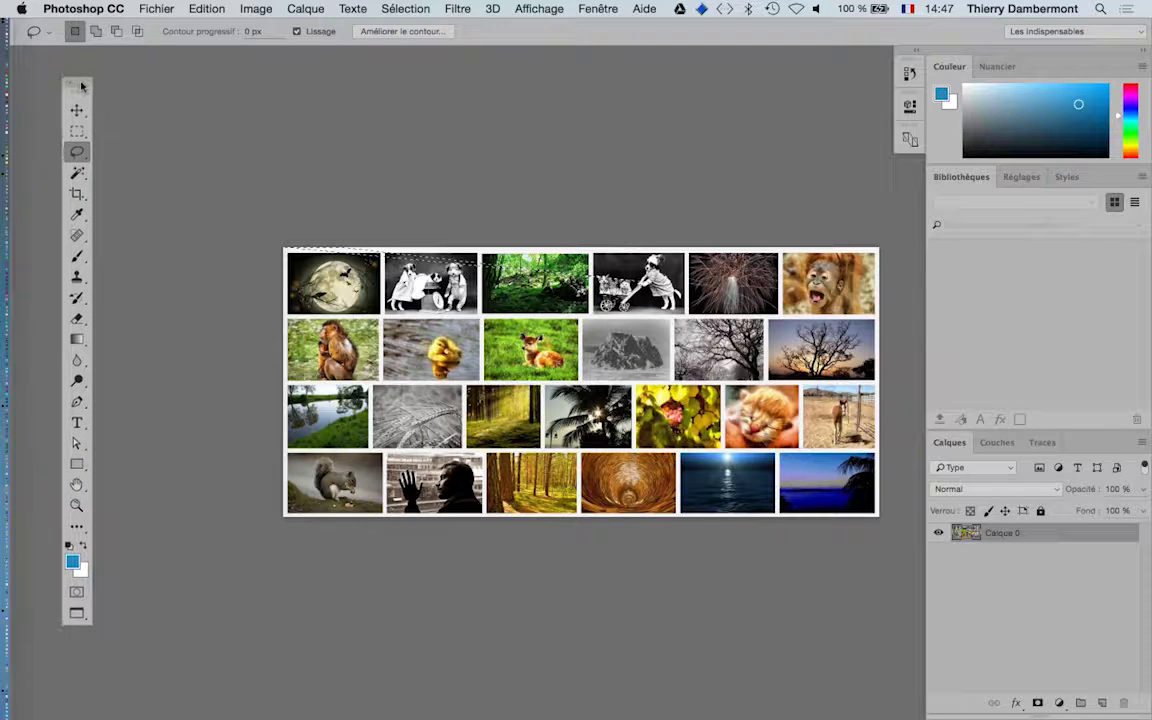
{"action": "left_click", "coordinate": [392, 9]}
{"action": "left_click", "coordinate": [425, 41]}
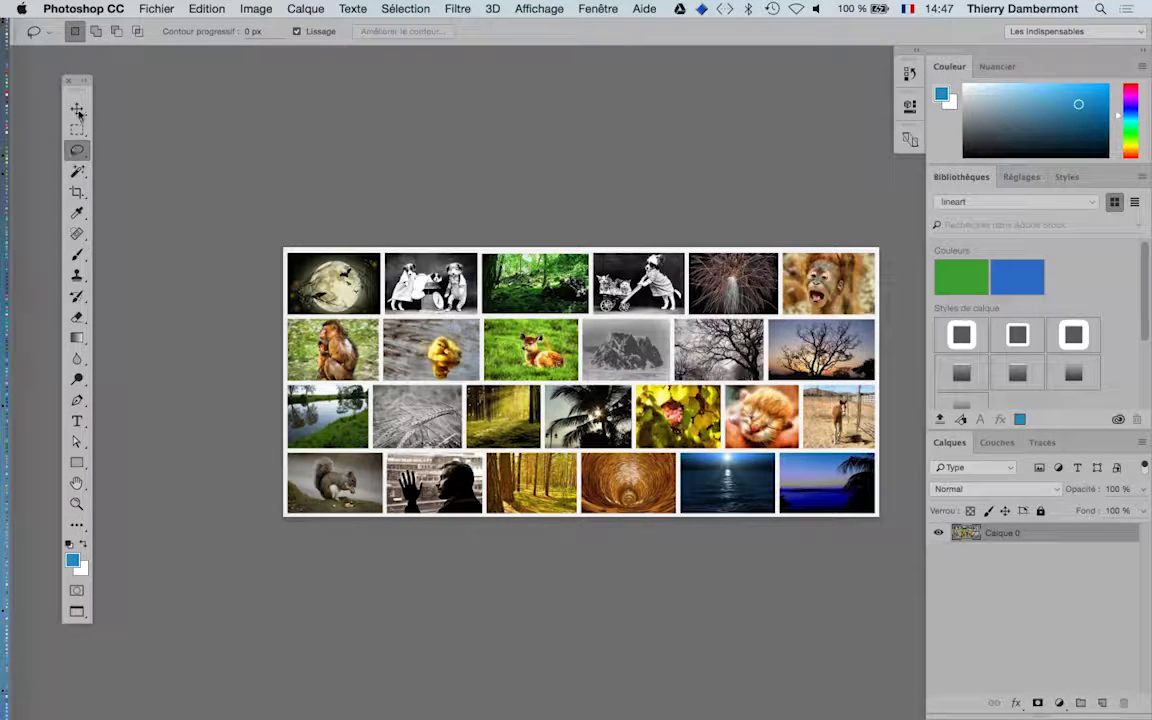
{"action": "left_click", "coordinate": [84, 80]}
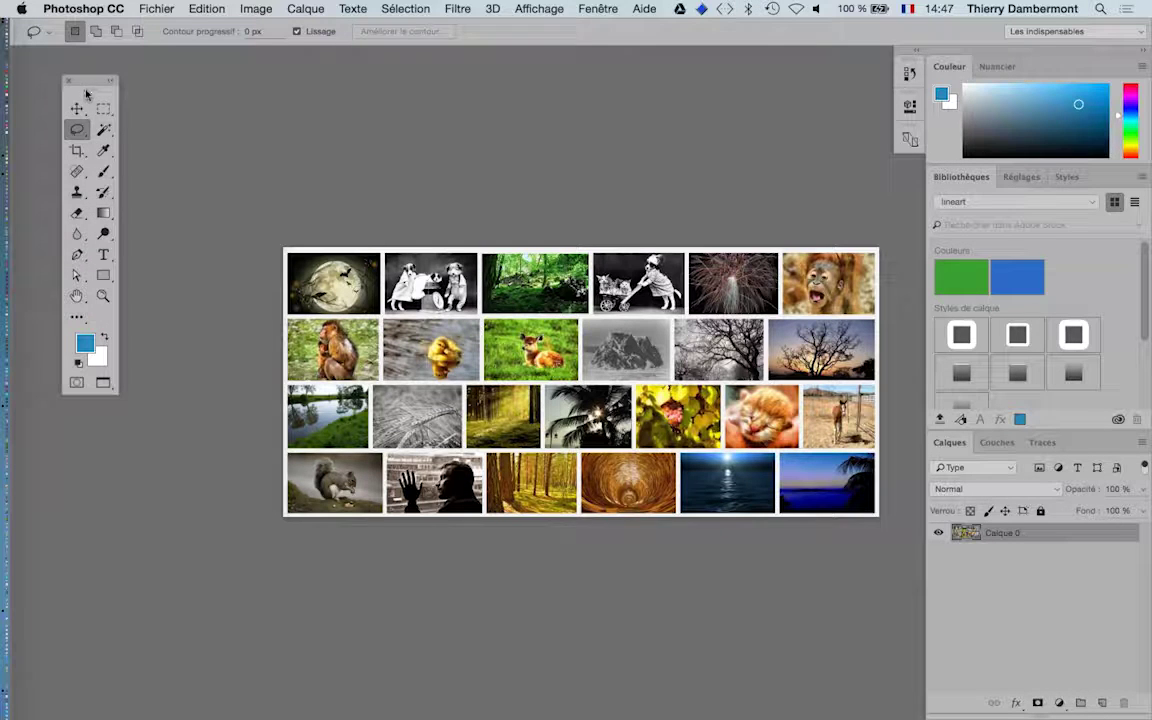
{"action": "left_click_drag", "start_coordinate": [85, 80], "coordinate": [74, 112]}
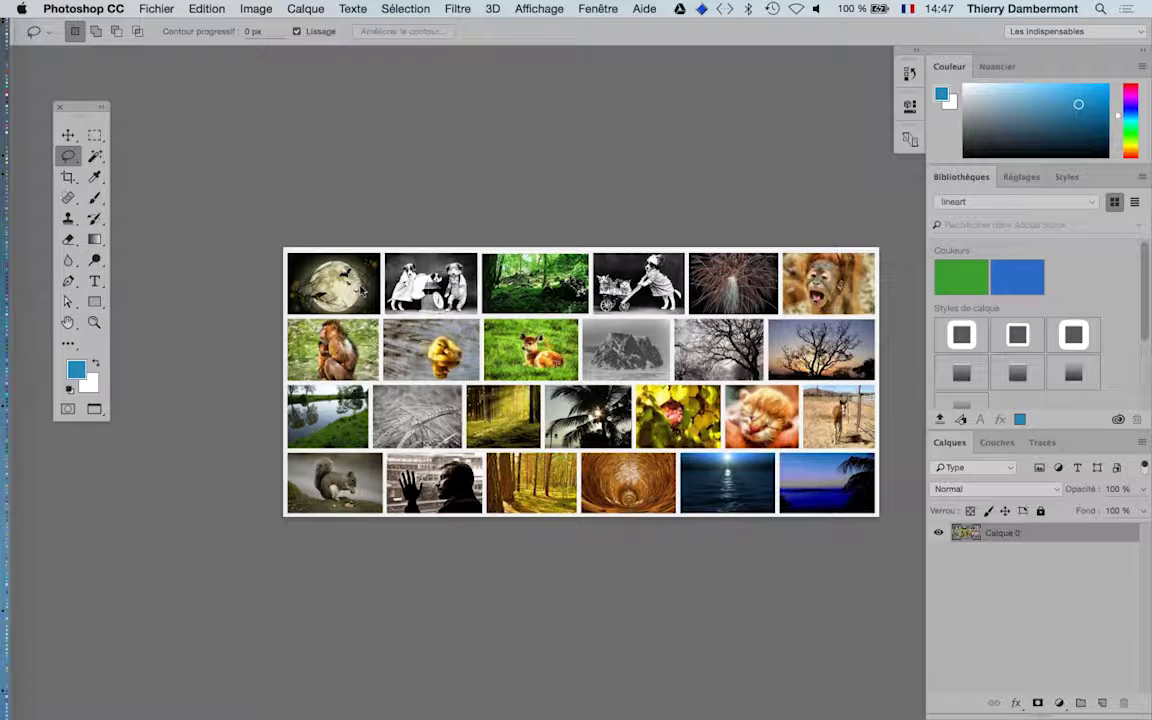
{"action": "left_click_drag", "start_coordinate": [360, 284], "coordinate": [297, 270]}
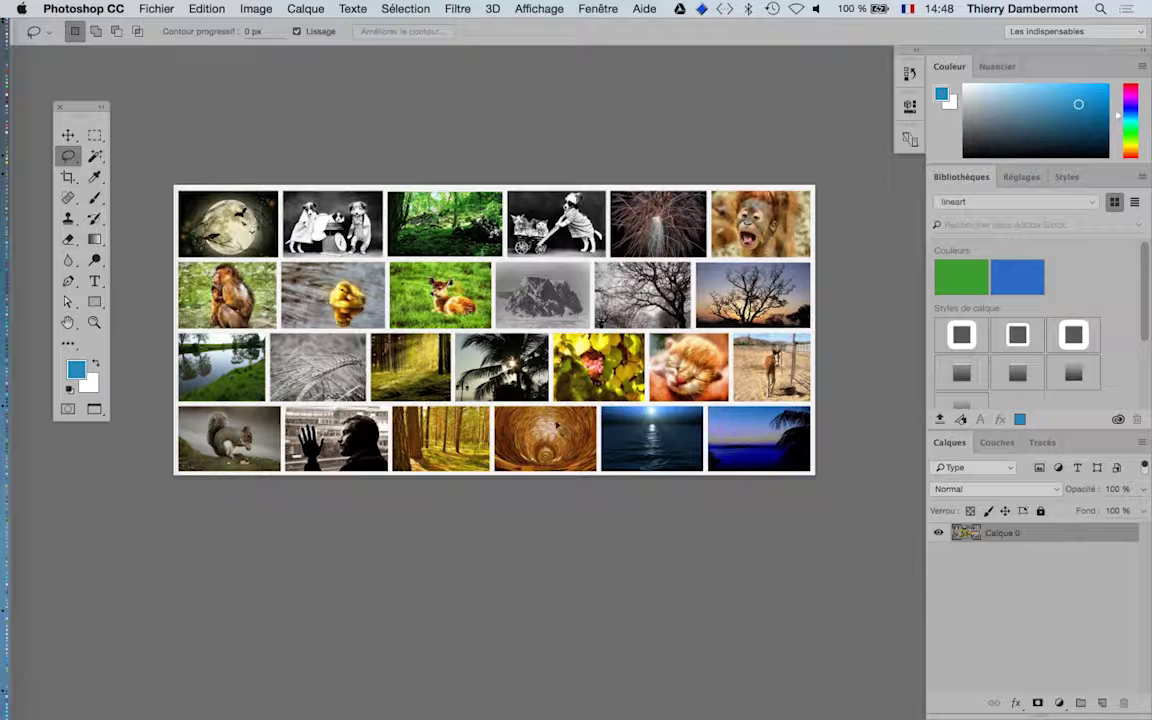
{"action": "left_click", "coordinate": [155, 9]}
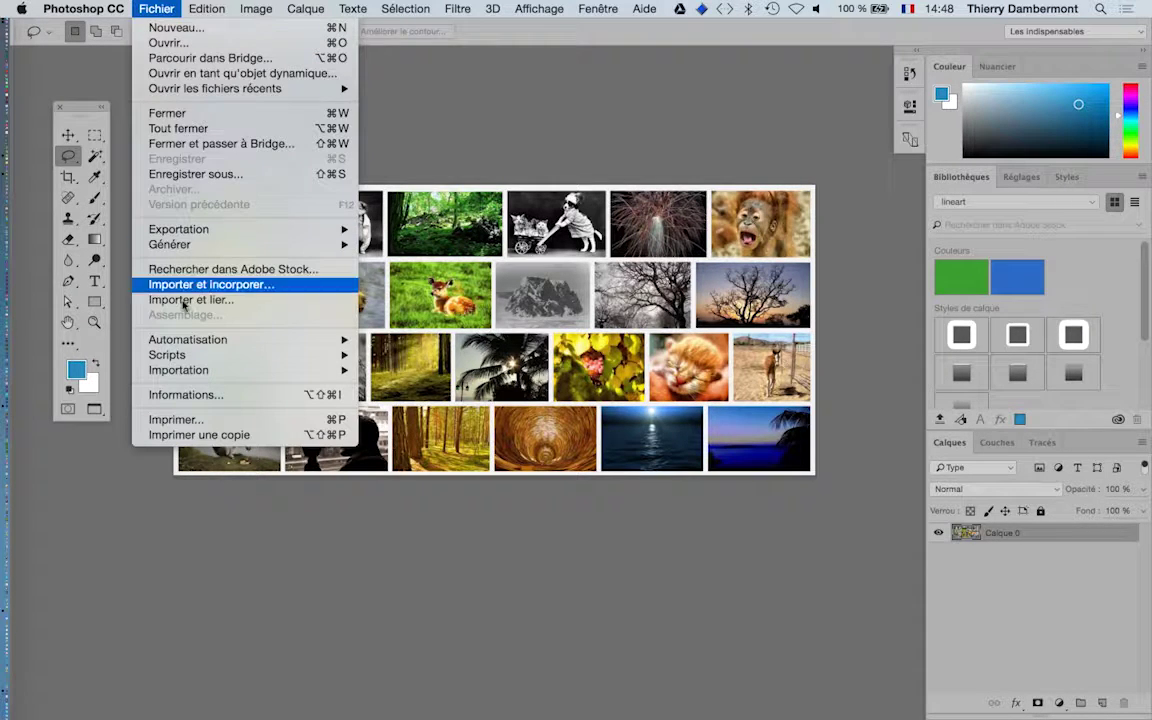
{"action": "mouse_move", "coordinate": [188, 340]}
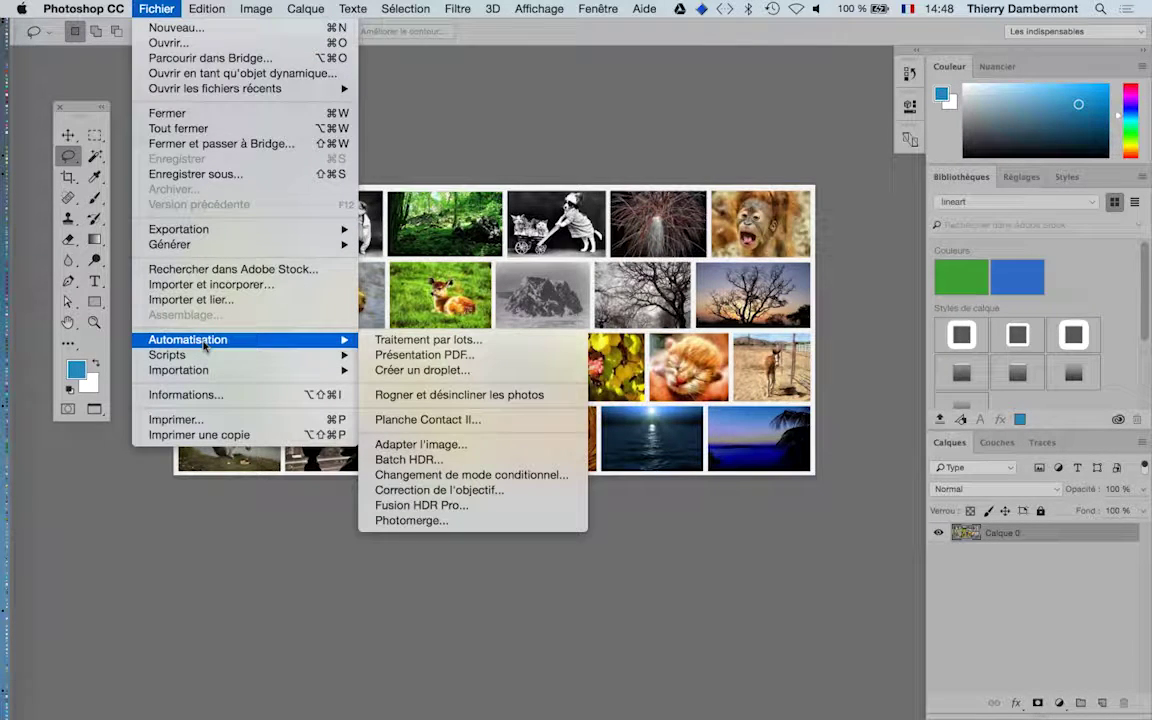
- Run Rogner et désincliner les photos and review the resulting thumbnails copie documents
{"action": "left_click", "coordinate": [430, 397]}
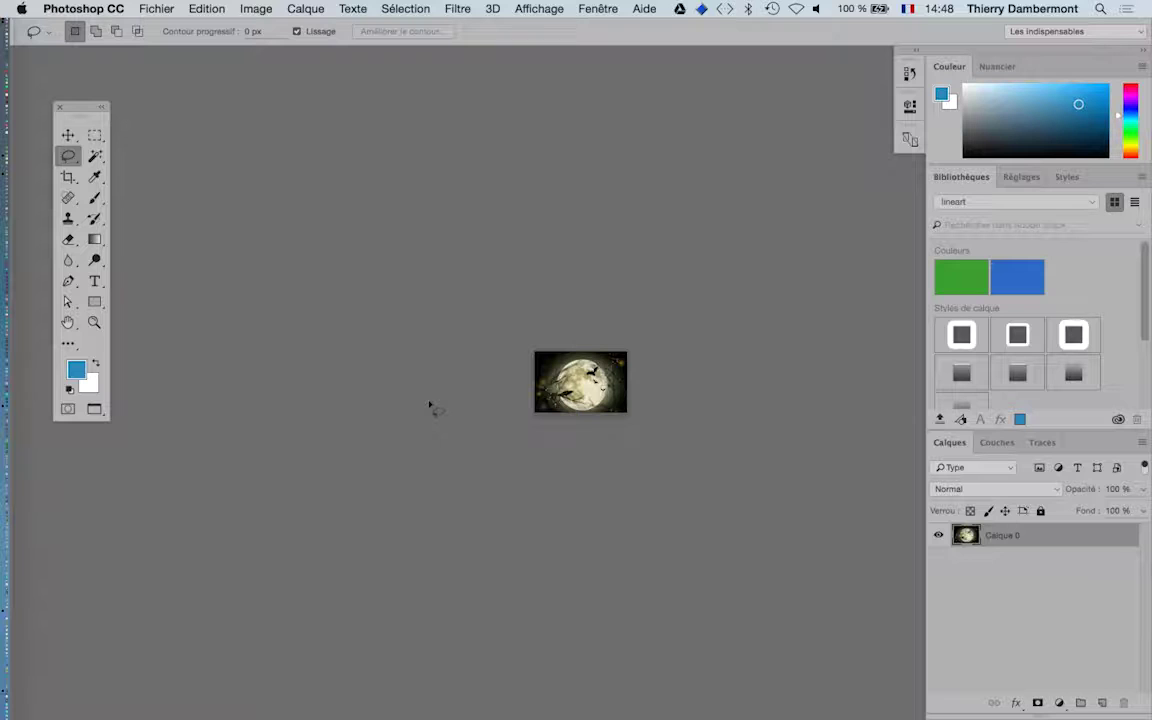
{"action": "left_click", "coordinate": [597, 8]}
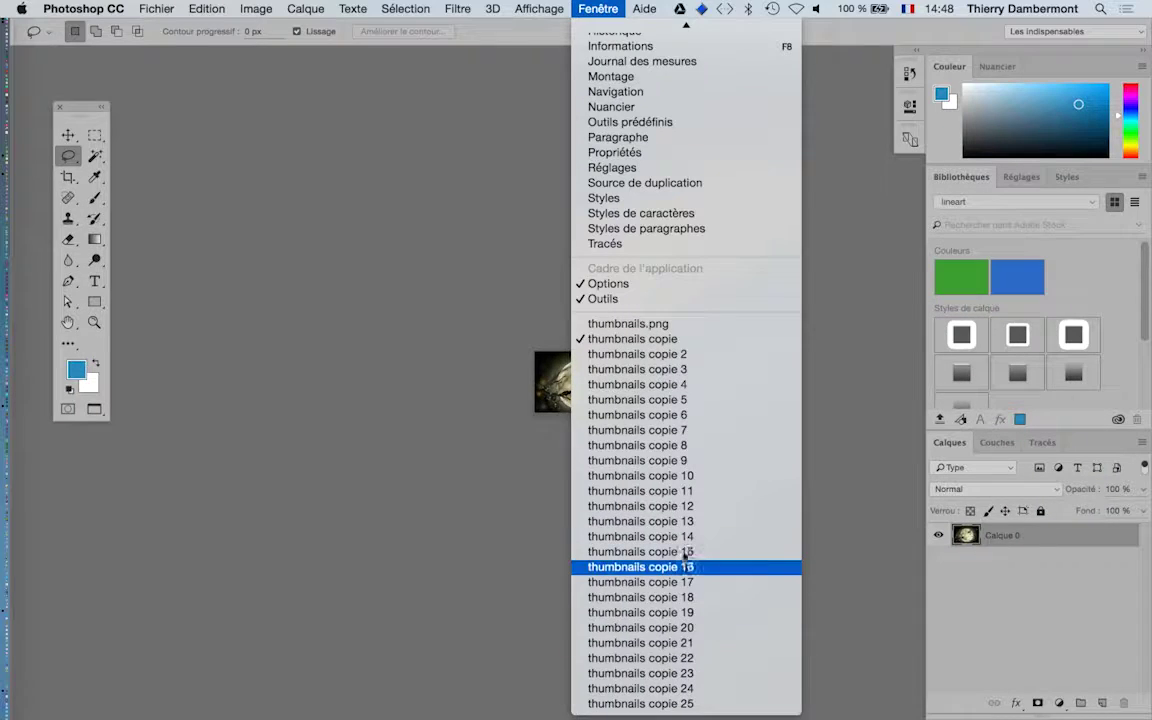
{"action": "left_click", "coordinate": [688, 548]}
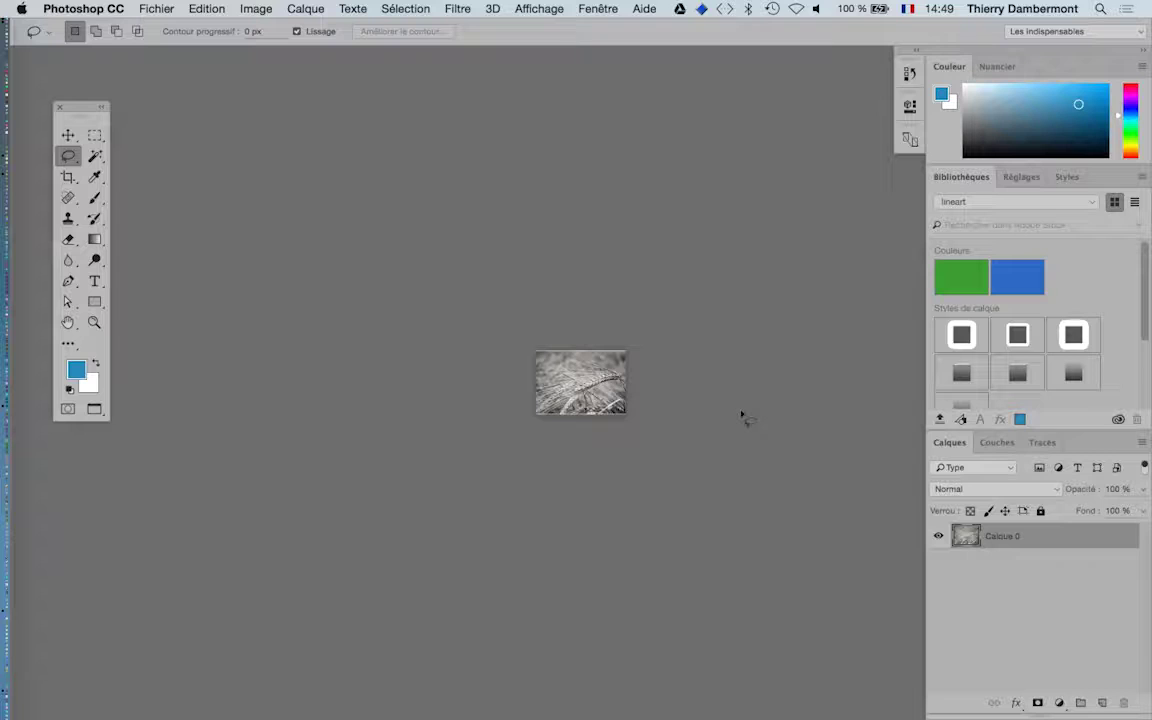
{"action": "left_click_drag", "start_coordinate": [87, 107], "coordinate": [64, 76]}
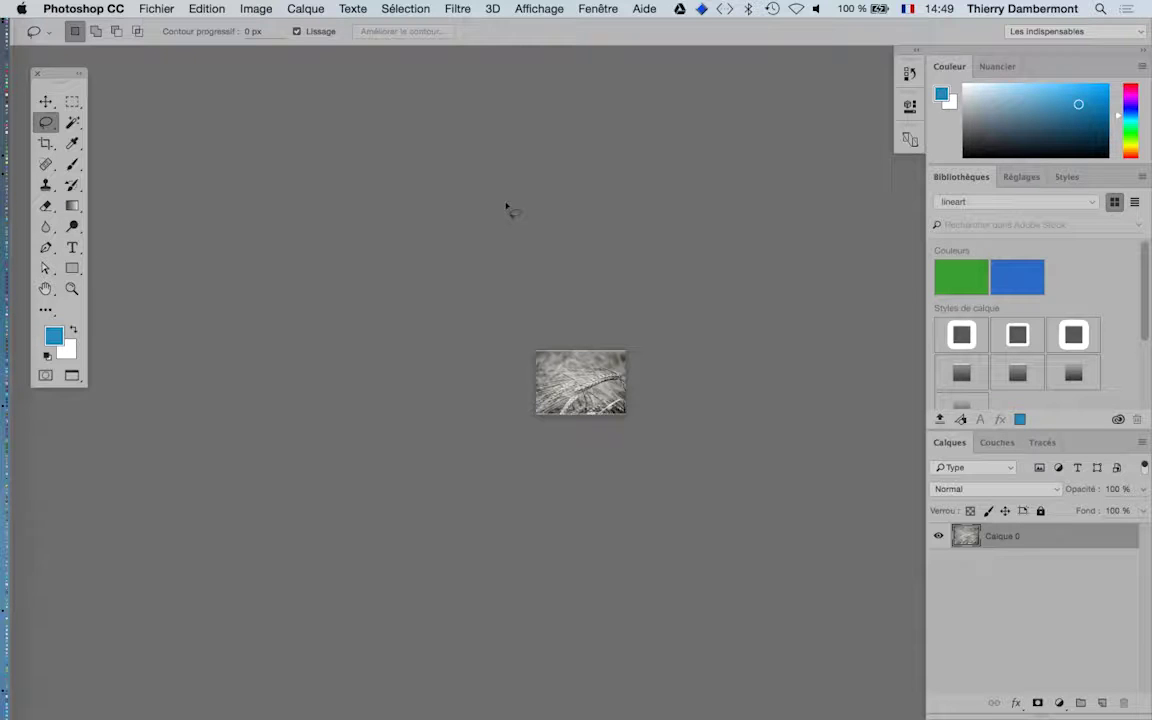
- Switch to the orangutan photo document and zoom in on it
{"action": "left_click", "coordinate": [597, 9]}
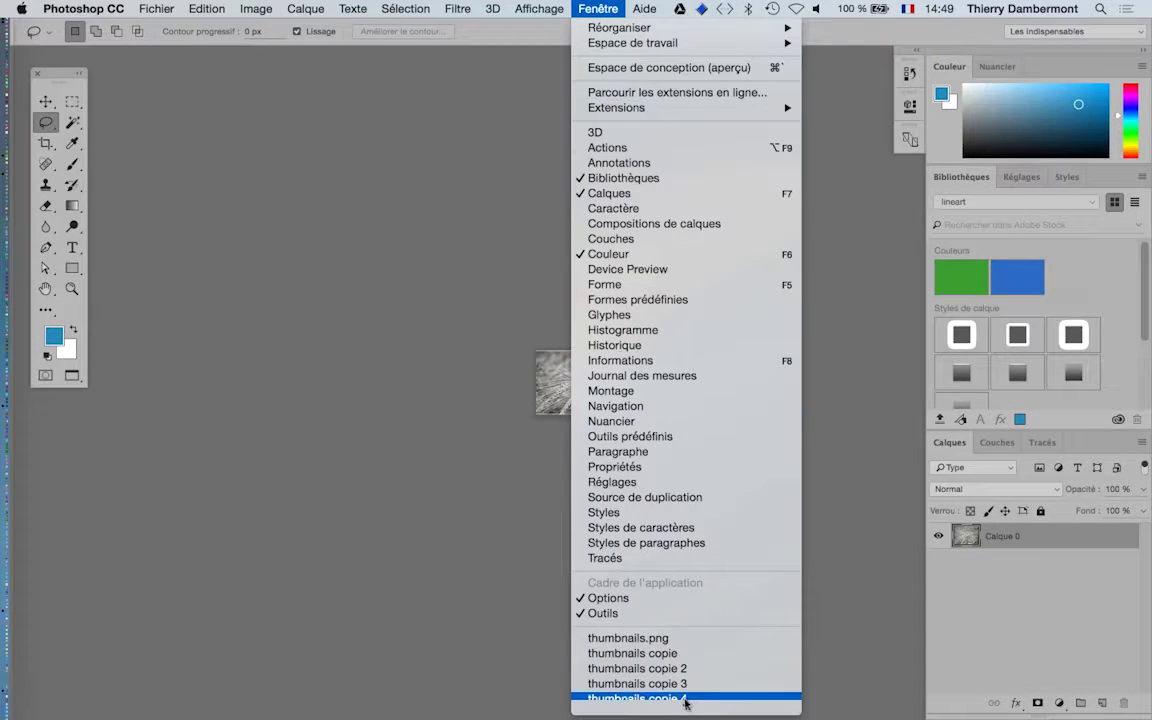
{"action": "left_click", "coordinate": [684, 578]}
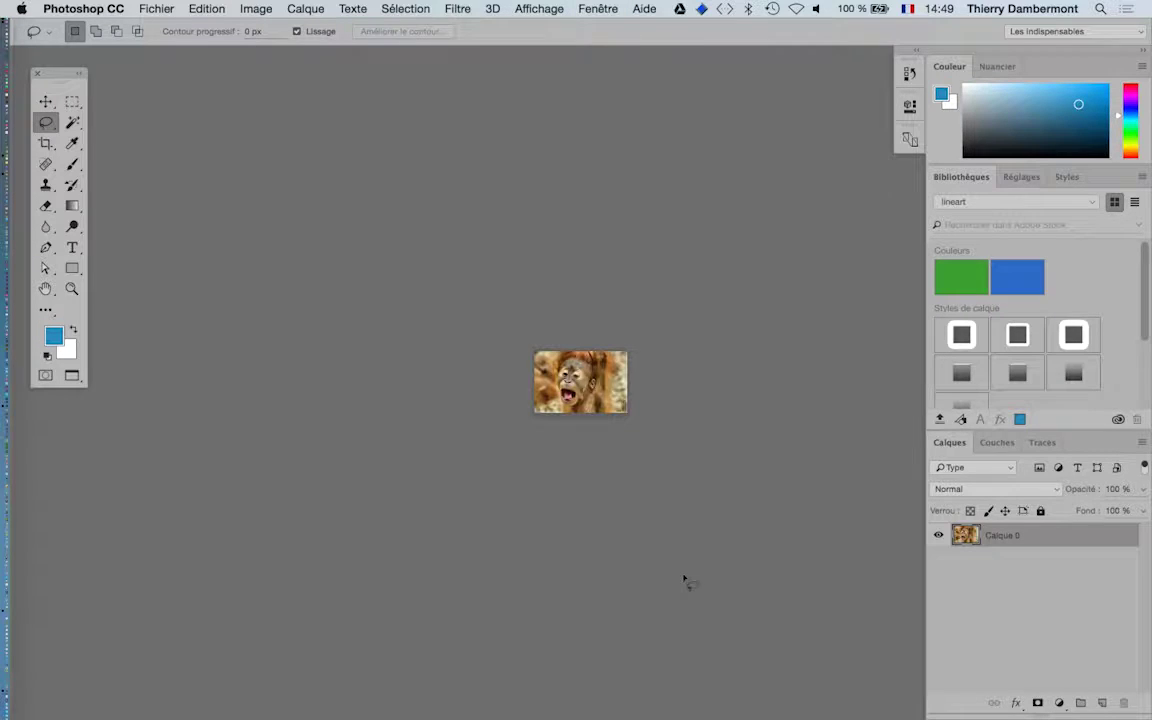
{"action": "key", "text": "super+1"}
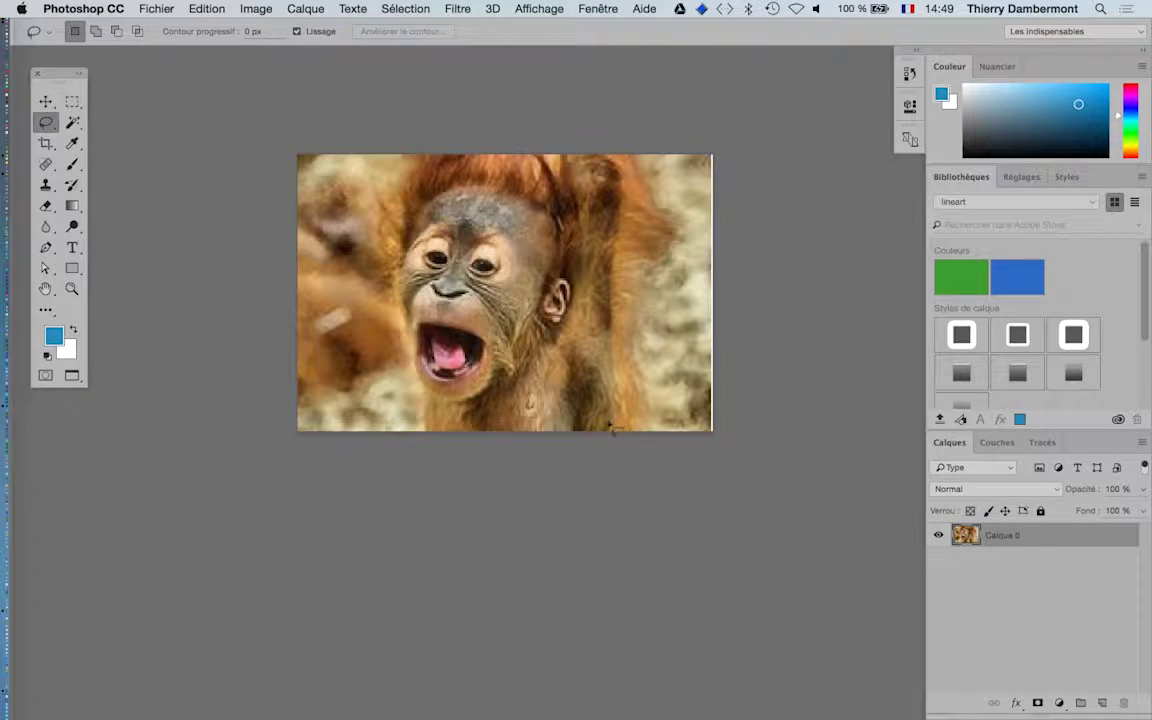
- Show the Actions panel as its own floating panel
{"action": "left_click", "coordinate": [598, 9]}
{"action": "left_click", "coordinate": [607, 147]}
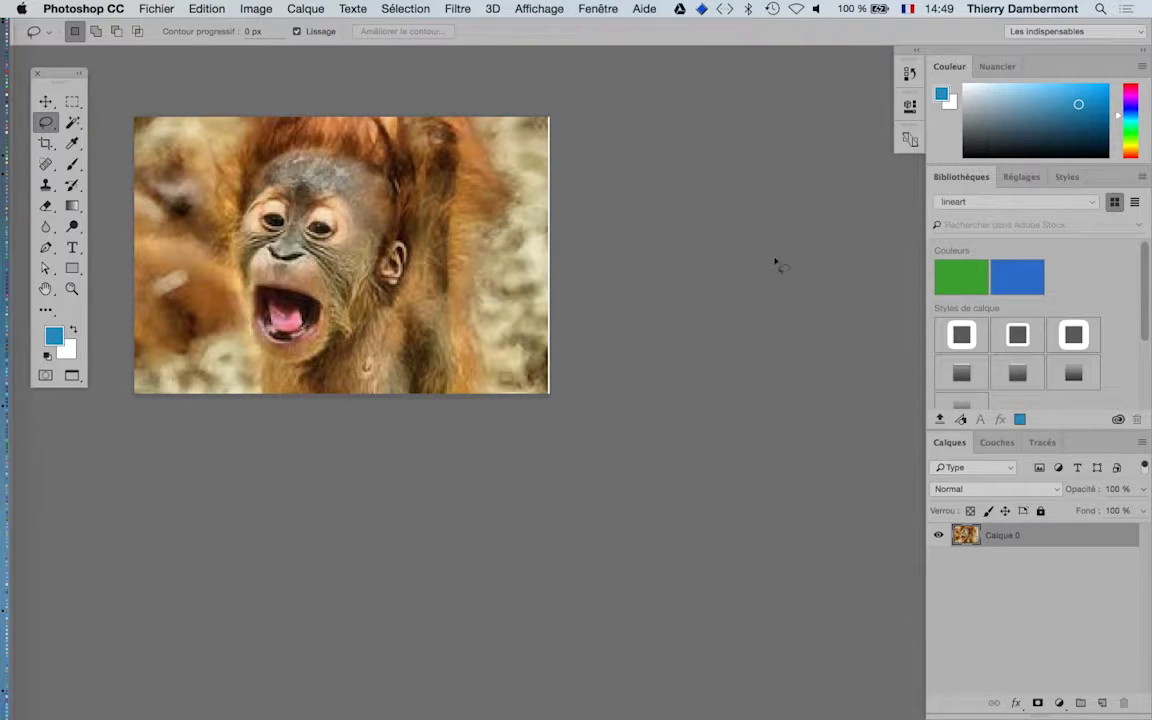
{"action": "left_click_drag", "start_coordinate": [810, 65], "coordinate": [652, 155]}
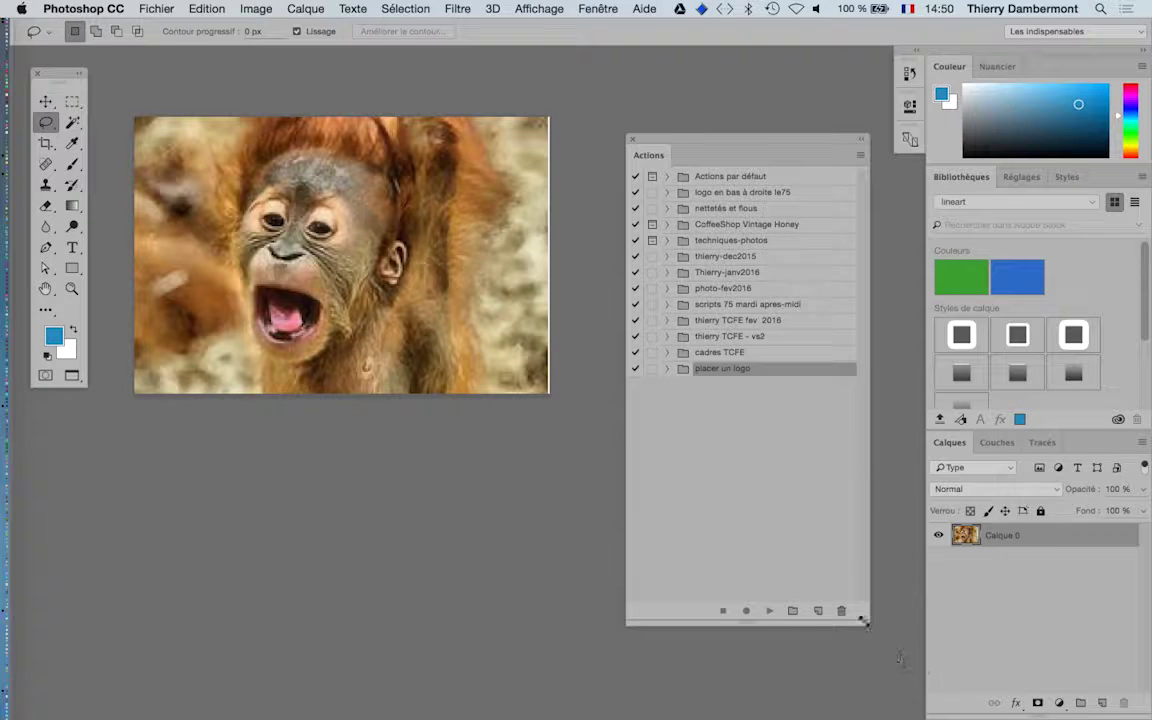
- Create an action set named 'enregistrements sous différents formats' in the Actions panel
{"action": "left_click_drag", "start_coordinate": [864, 621], "coordinate": [902, 472]}
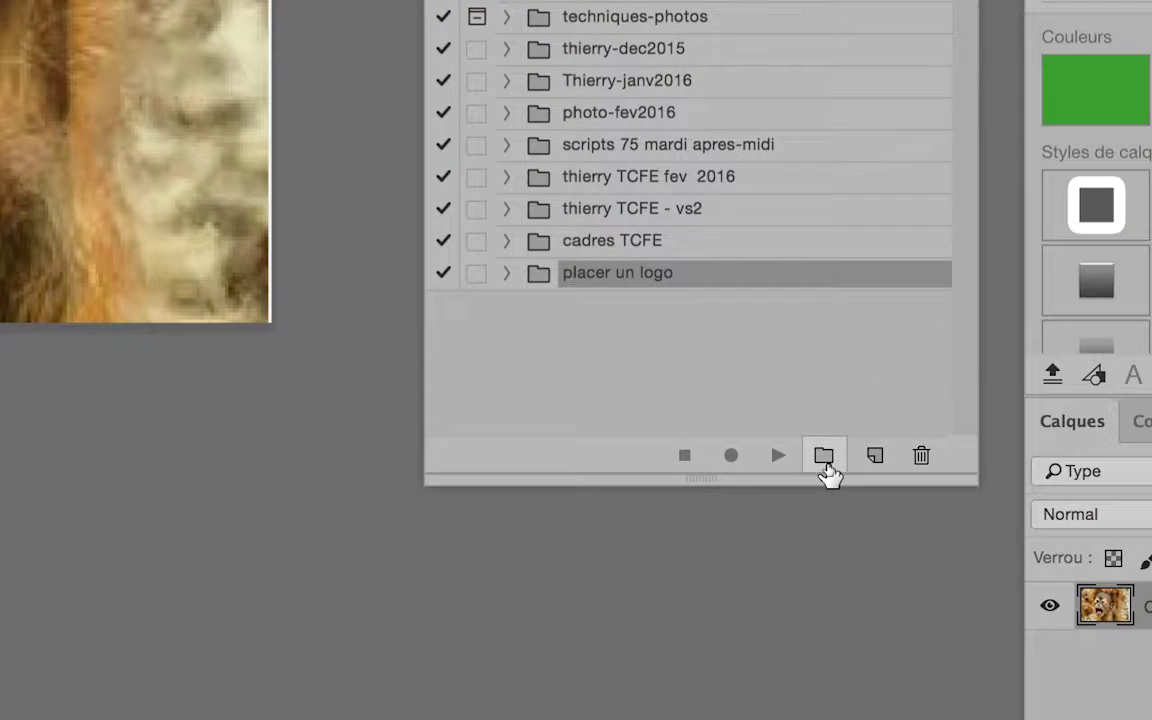
{"action": "left_click", "coordinate": [826, 460]}
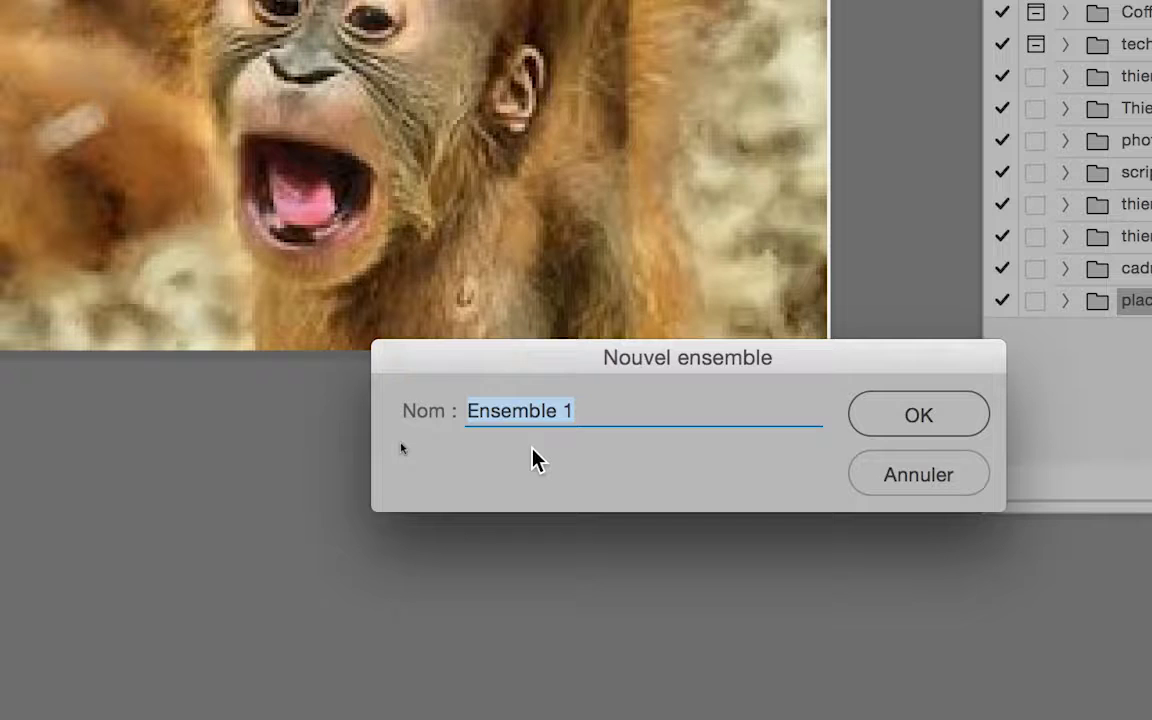
{"action": "type", "text": "enregistre"}
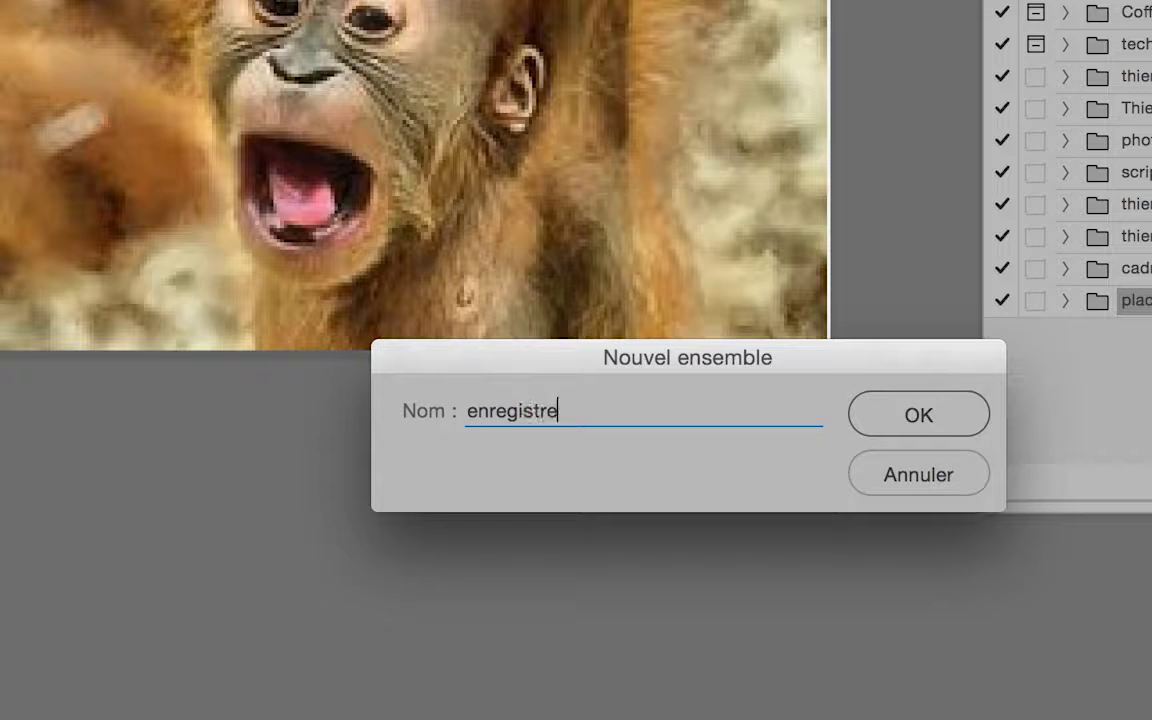
{"action": "type", "text": "ments "}
{"action": "type", "text": "sous d"}
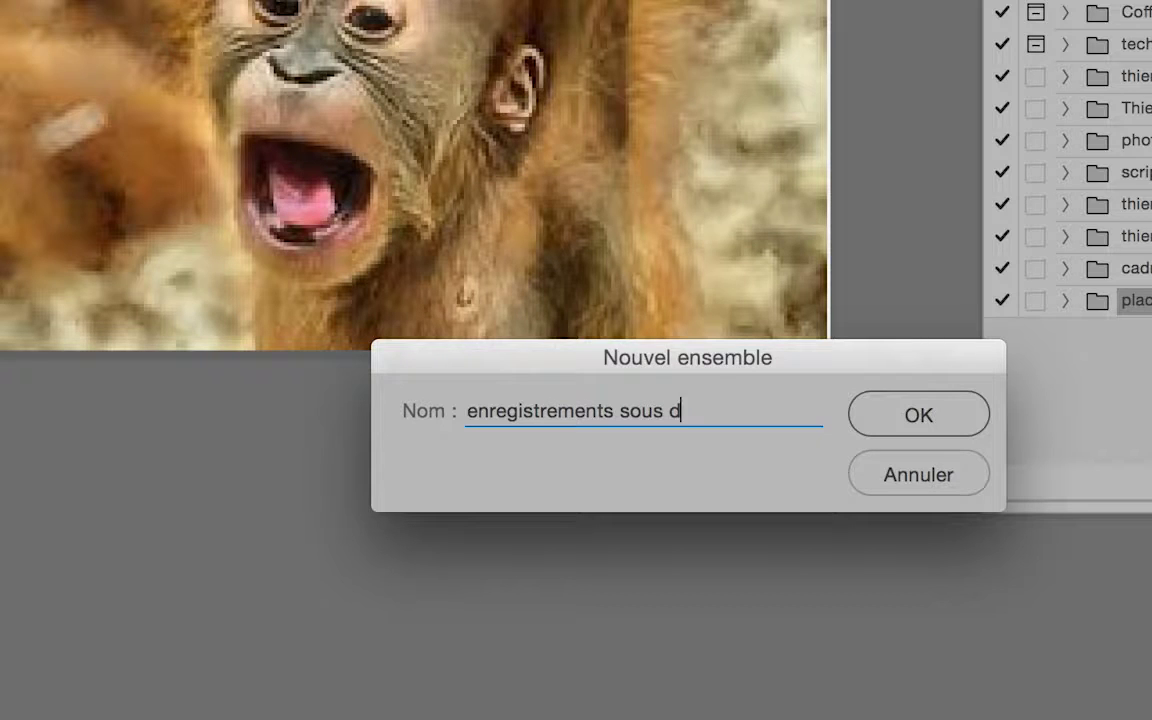
{"action": "type", "text": "ifférents f"}
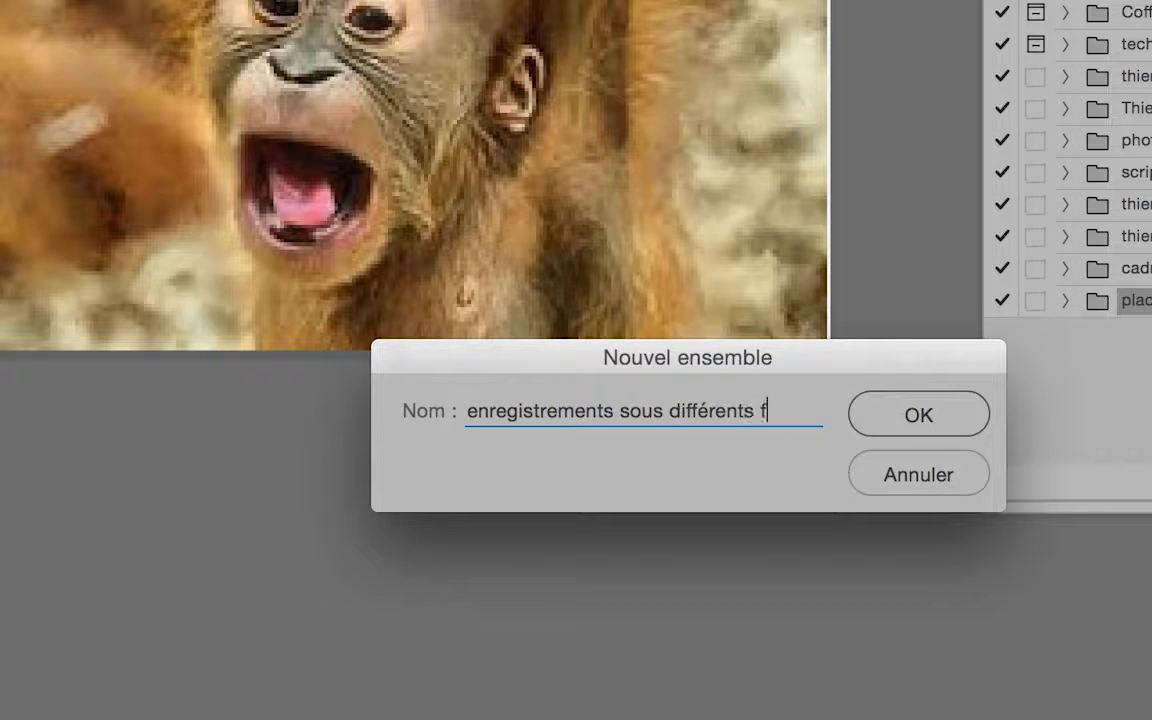
{"action": "type", "text": "ormats"}
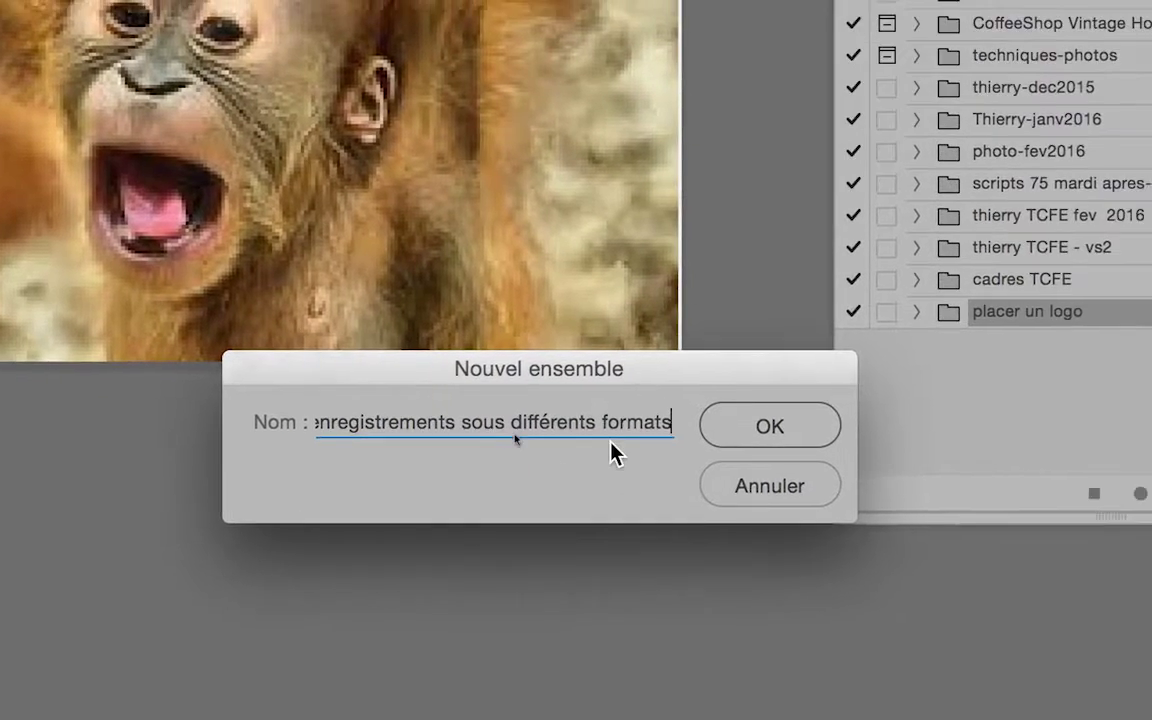
{"action": "left_click", "coordinate": [767, 427]}
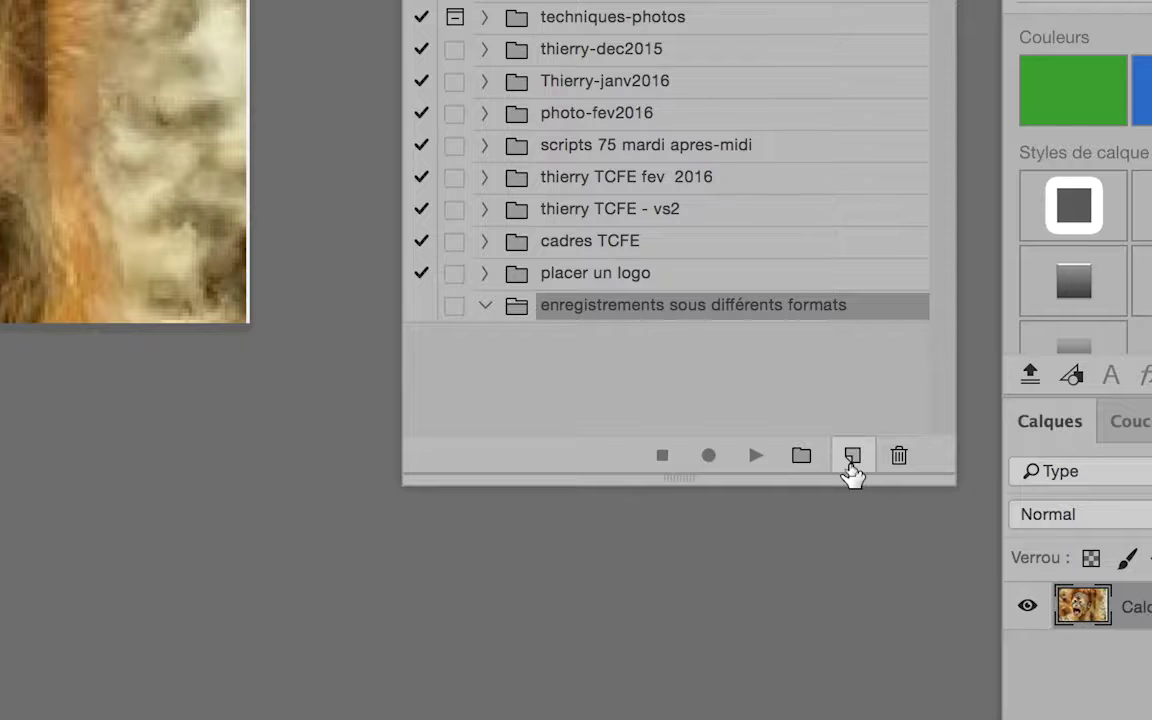
- Create the action 'enregistrer en PSD' in the new set and start recording
{"action": "left_click", "coordinate": [852, 456]}
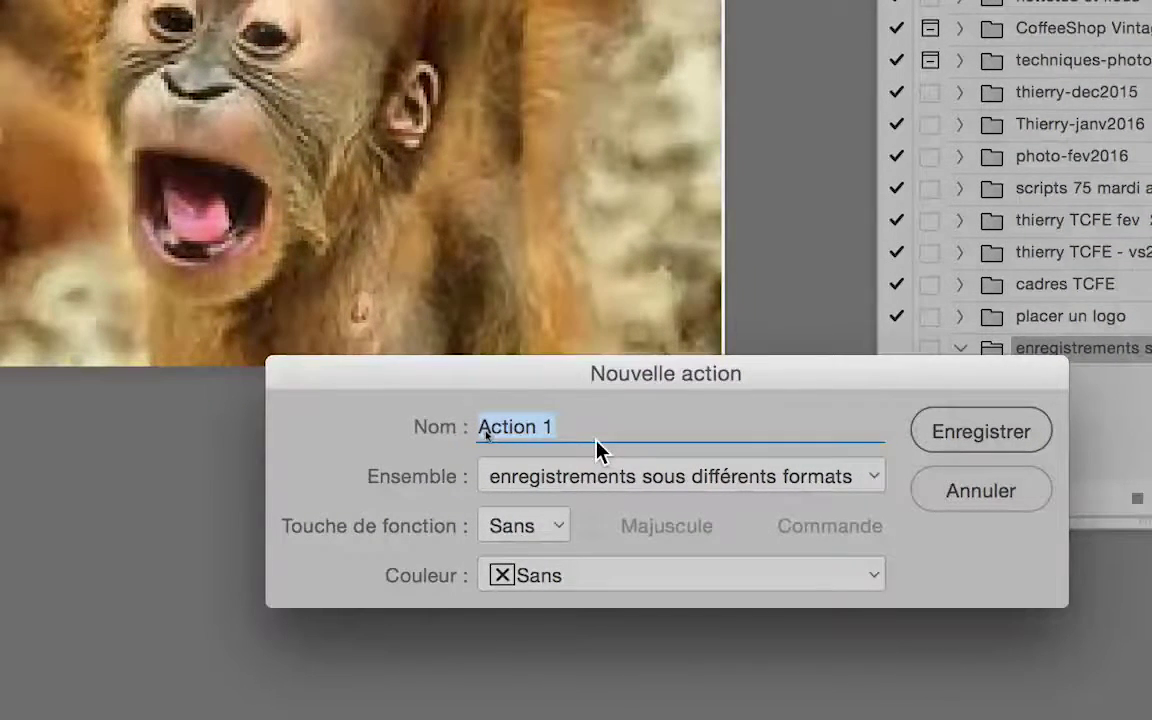
{"action": "type", "text": "e"}
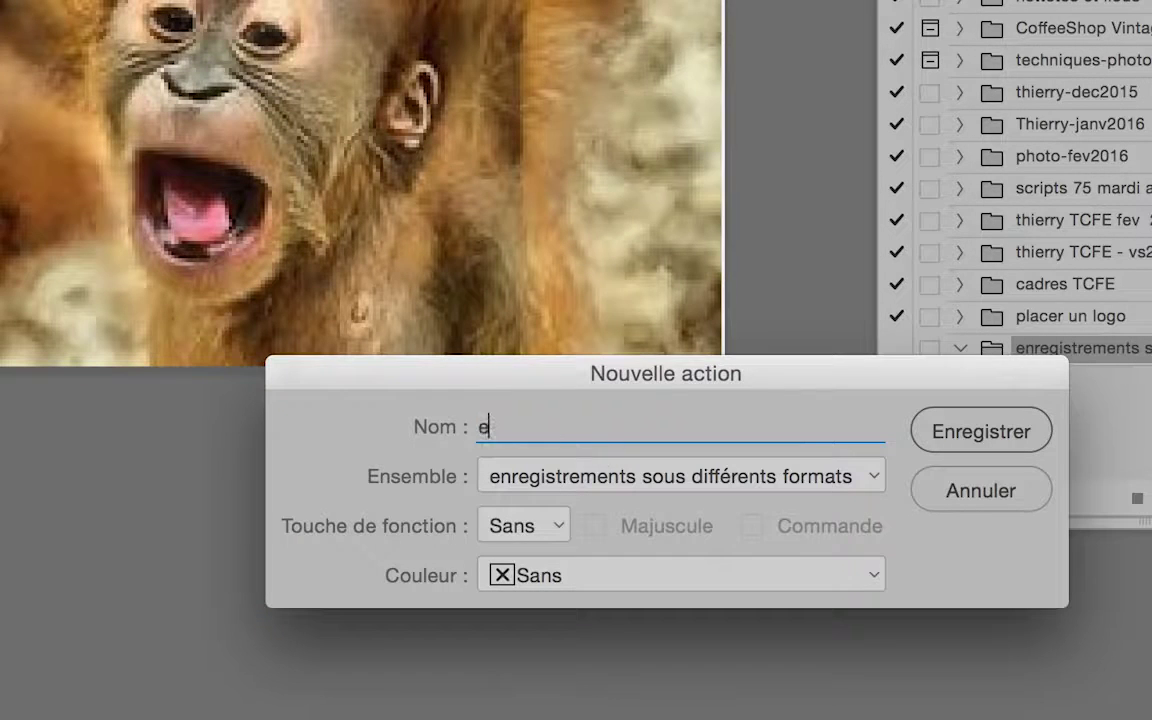
{"action": "type", "text": "nregistrer"}
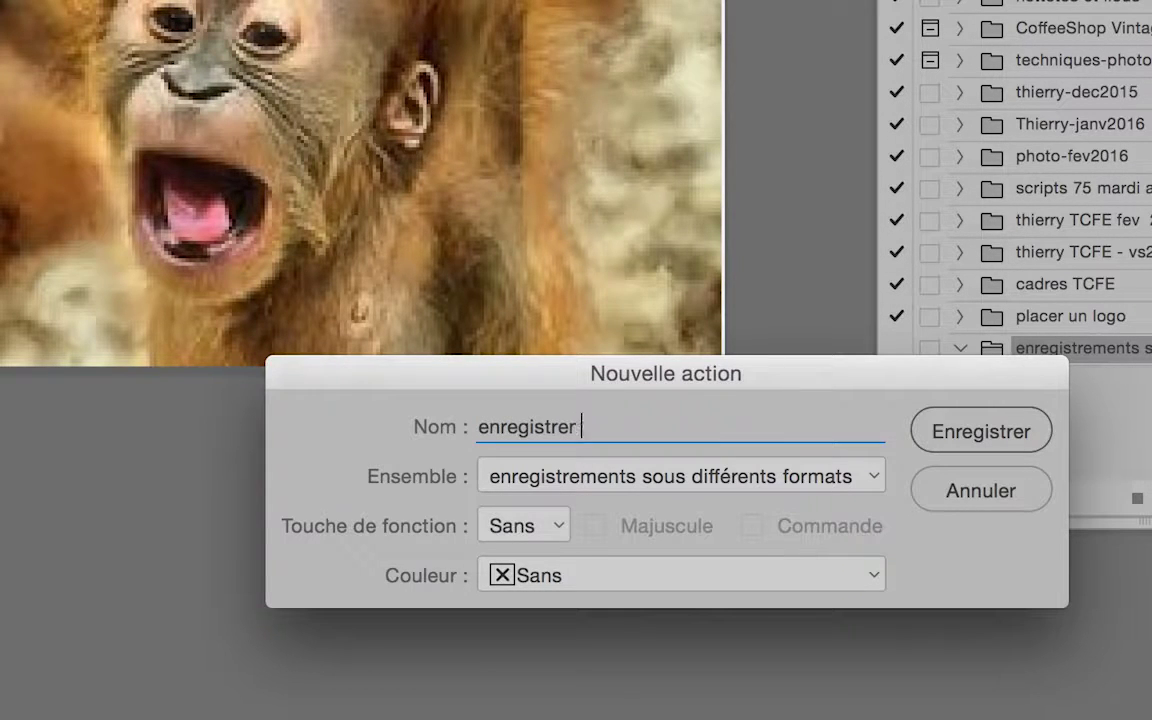
{"action": "type", "text": " en PSD"}
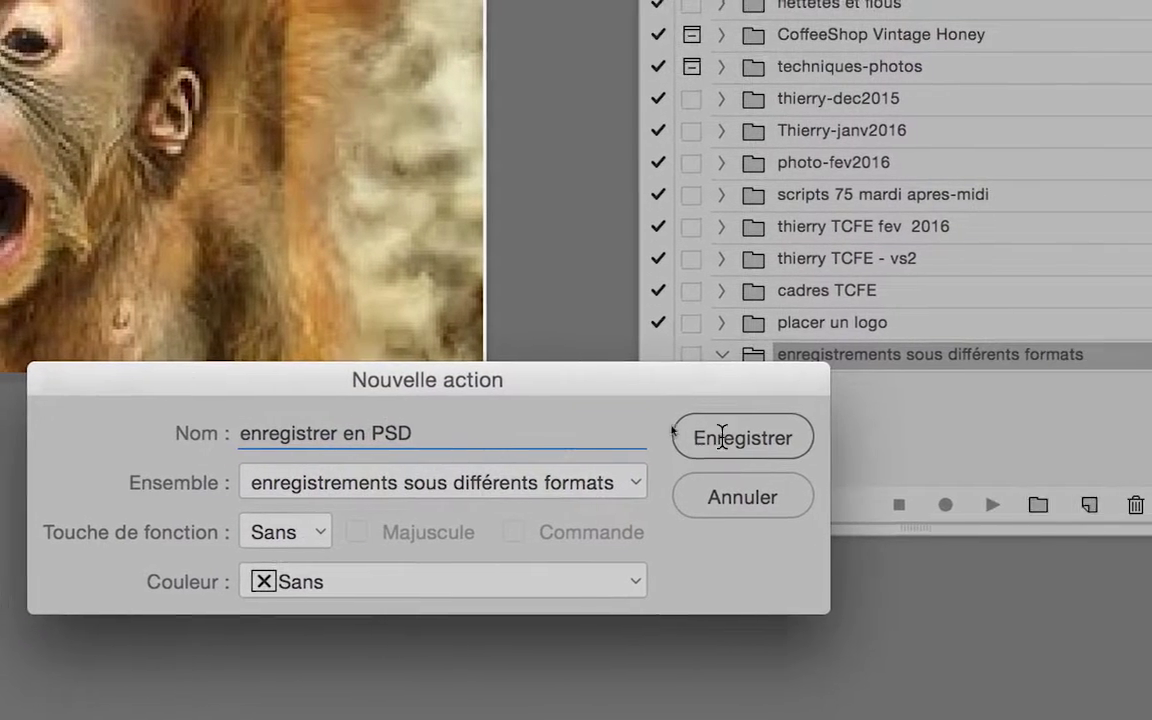
{"action": "left_click", "coordinate": [981, 431]}
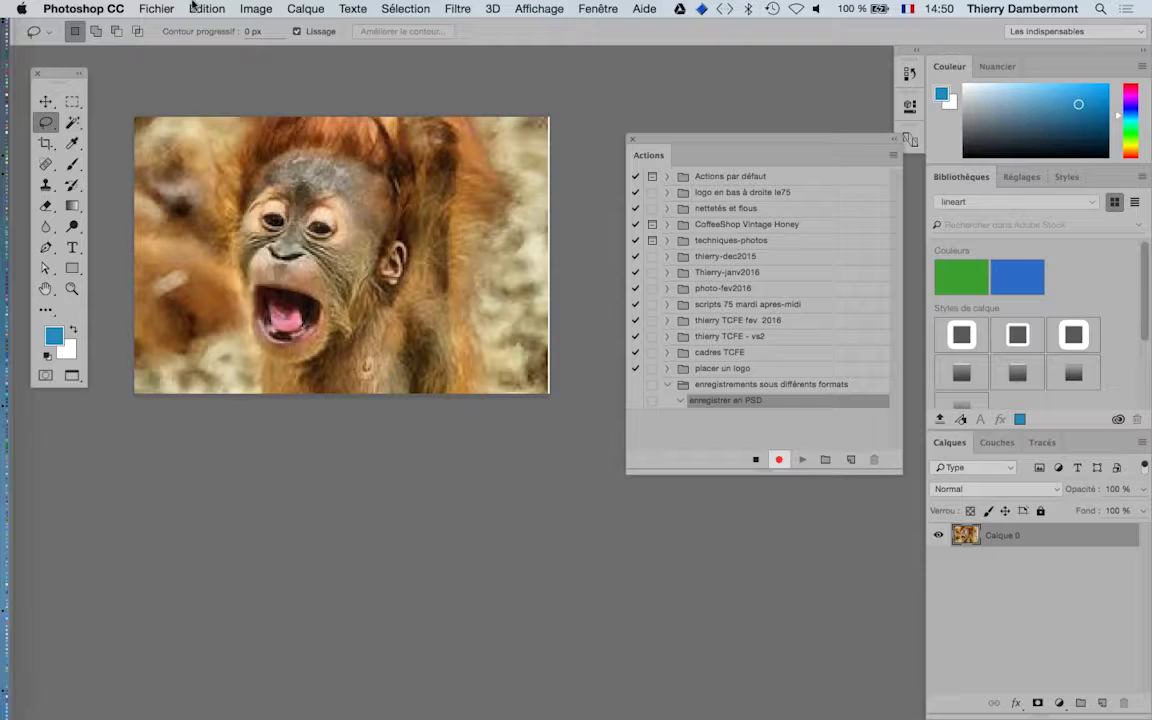
- Save the orangutan photo to the Bureau in Photoshop format with Enregistrer sous
{"action": "left_click", "coordinate": [157, 9]}
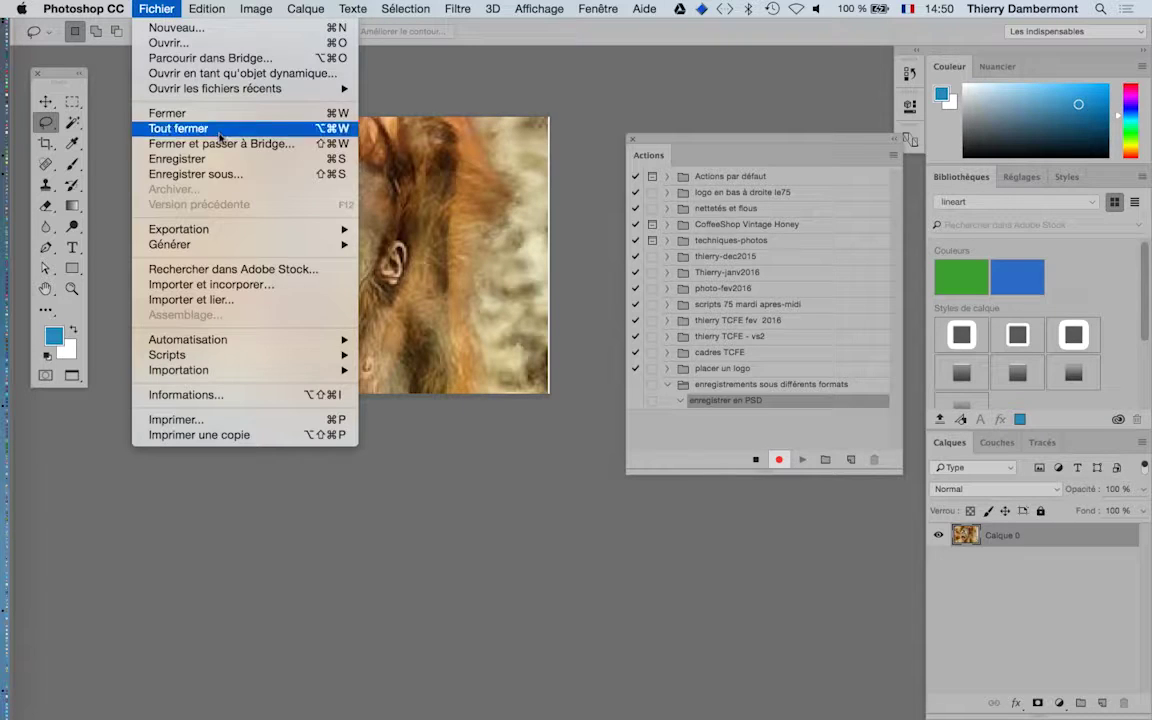
{"action": "left_click", "coordinate": [205, 174]}
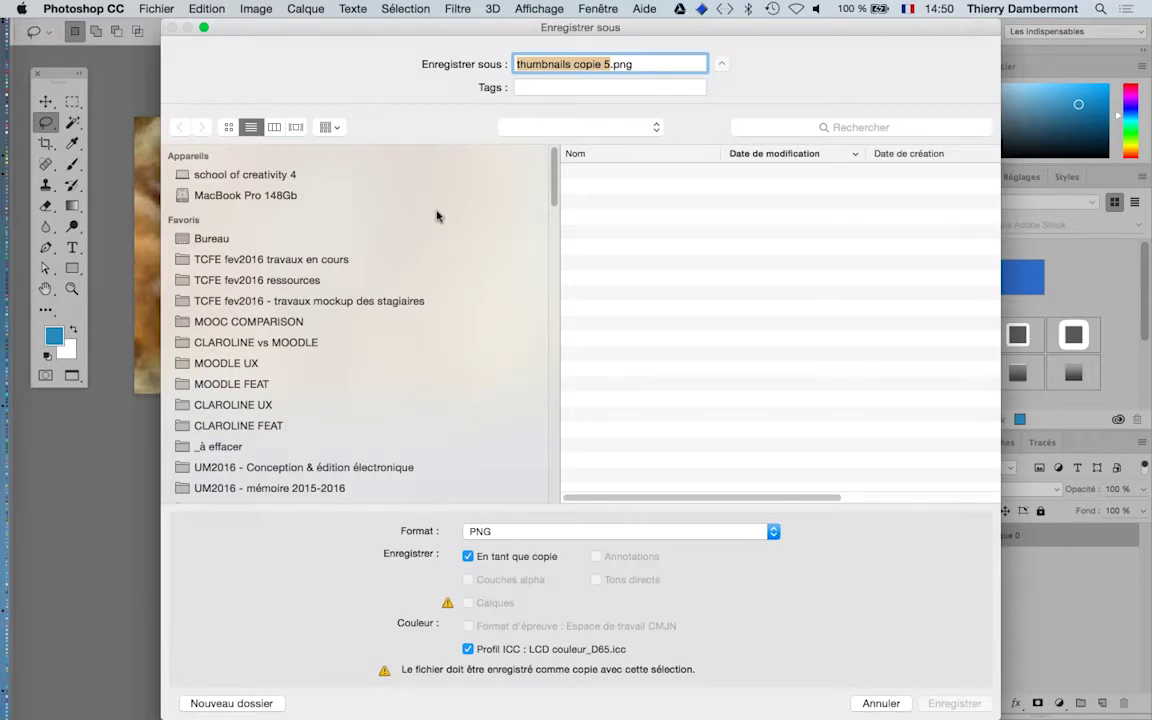
{"action": "left_click", "coordinate": [220, 240]}
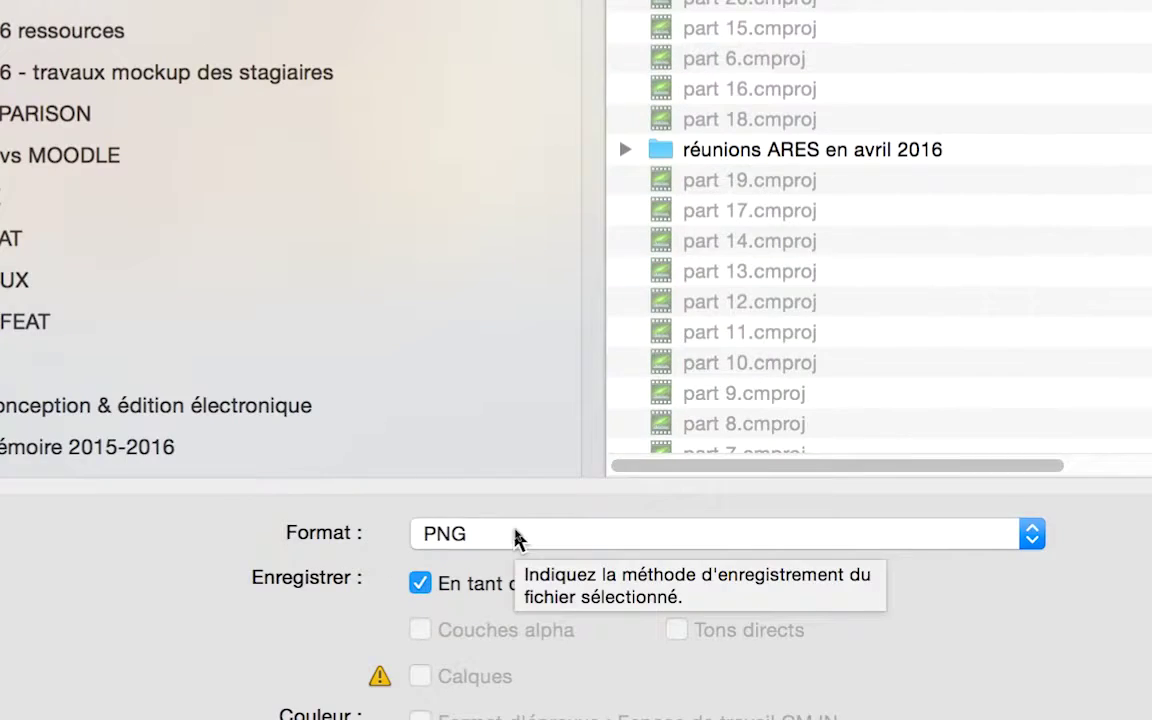
{"action": "left_click", "coordinate": [516, 533]}
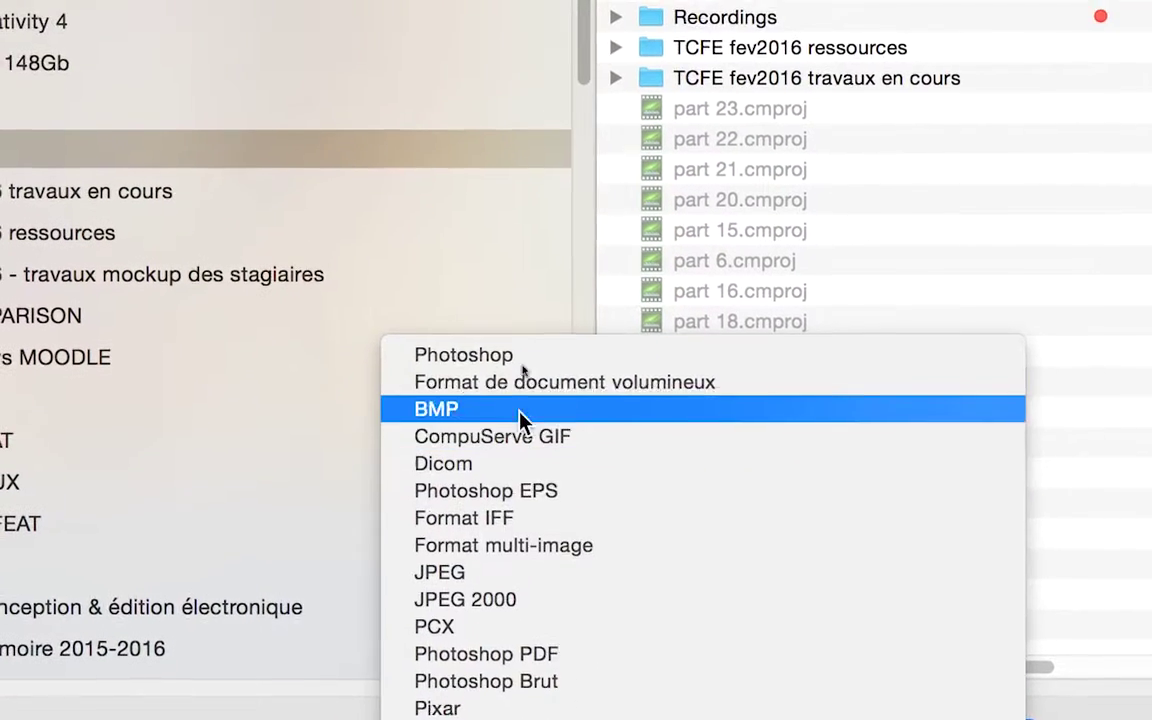
{"action": "left_click", "coordinate": [520, 392]}
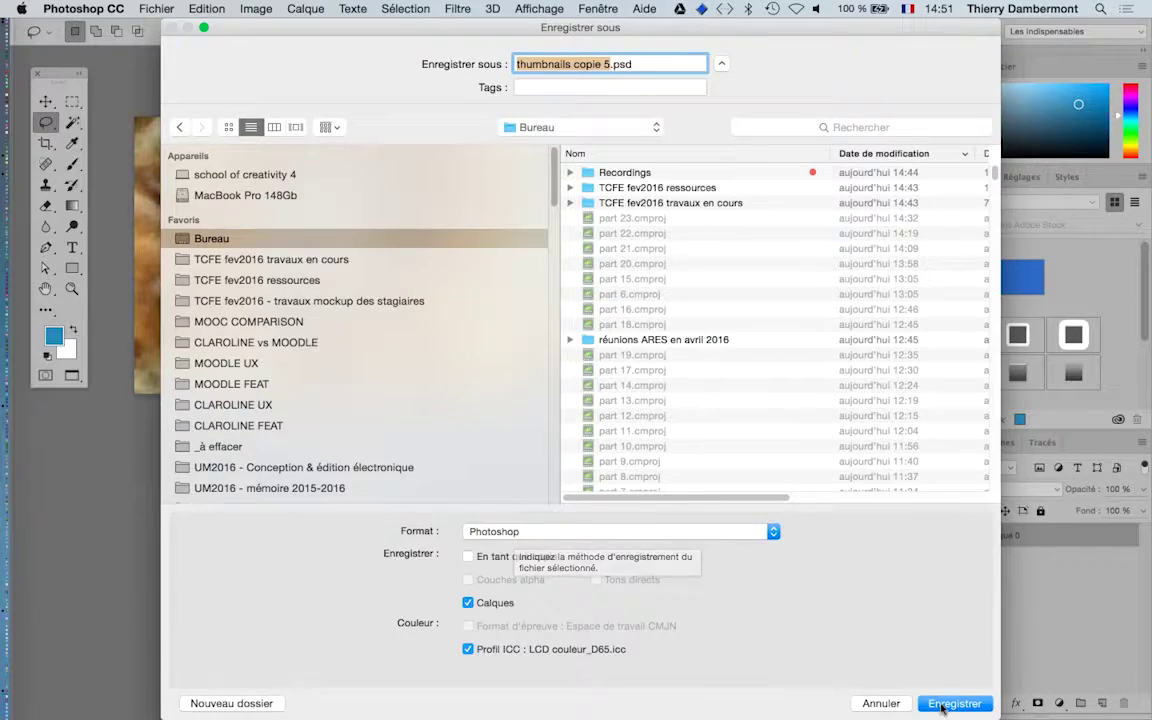
{"action": "left_click", "coordinate": [941, 705]}
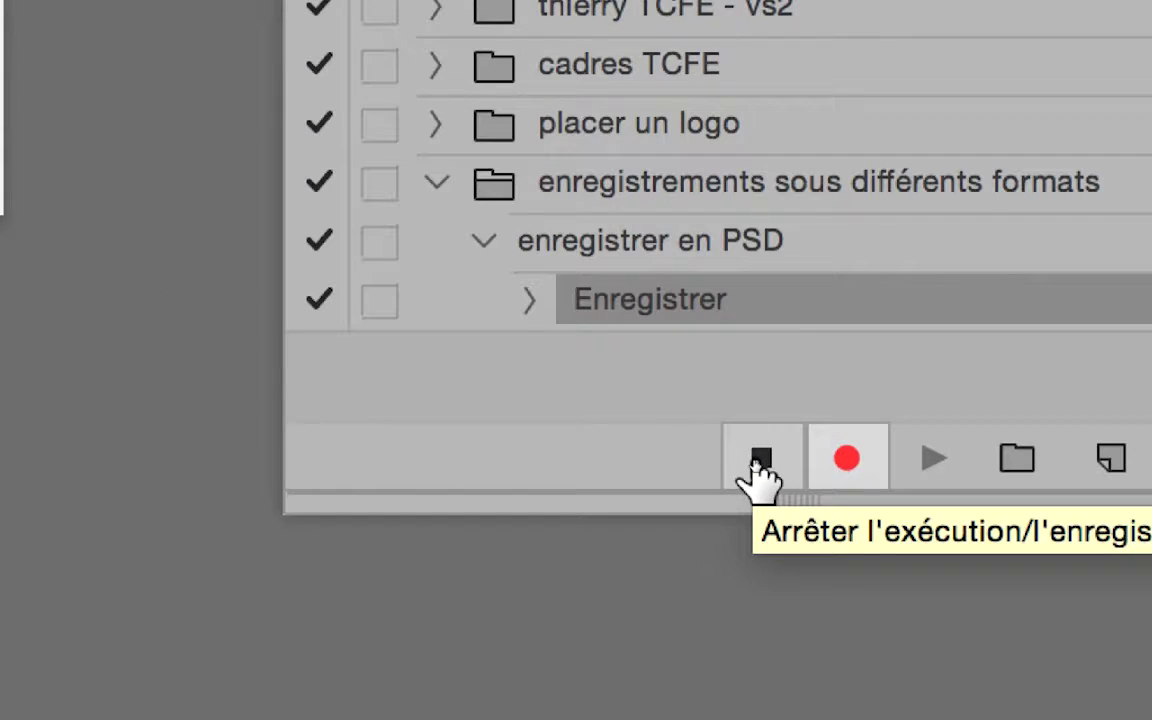
- Stop recording, then expand the Enregistrer step and enlarge the panel to read its settings
{"action": "left_click", "coordinate": [760, 460]}
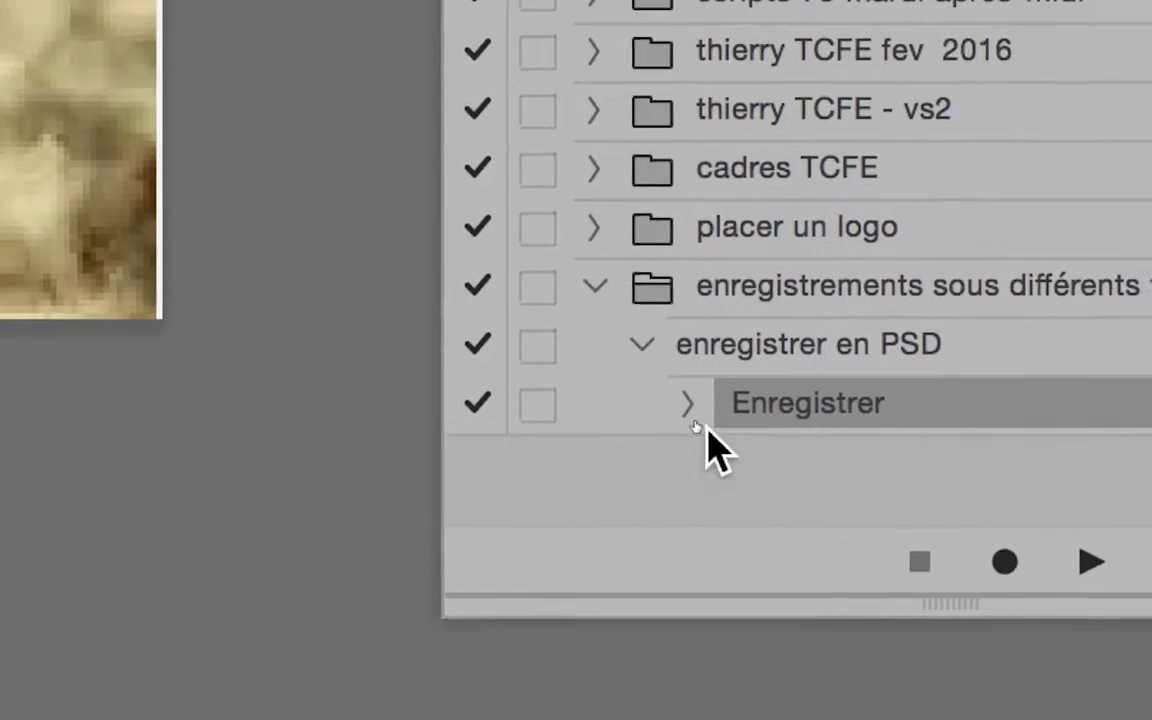
{"action": "left_click", "coordinate": [517, 277]}
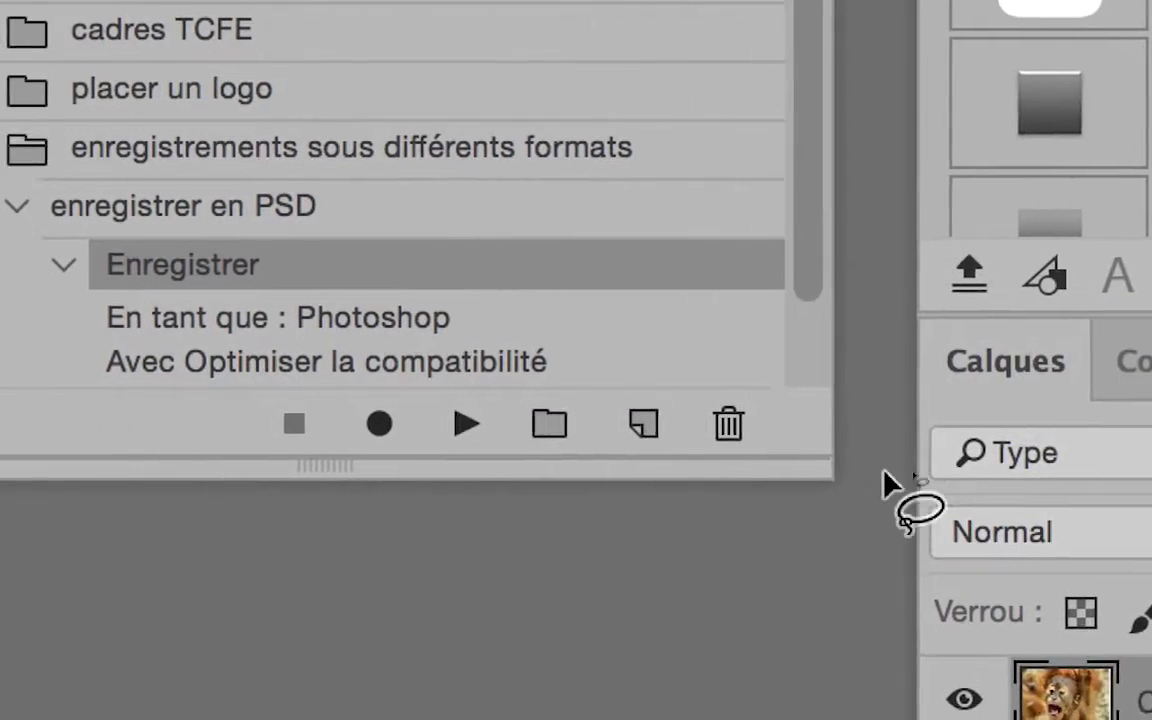
{"action": "left_click_drag", "start_coordinate": [818, 466], "coordinate": [864, 471]}
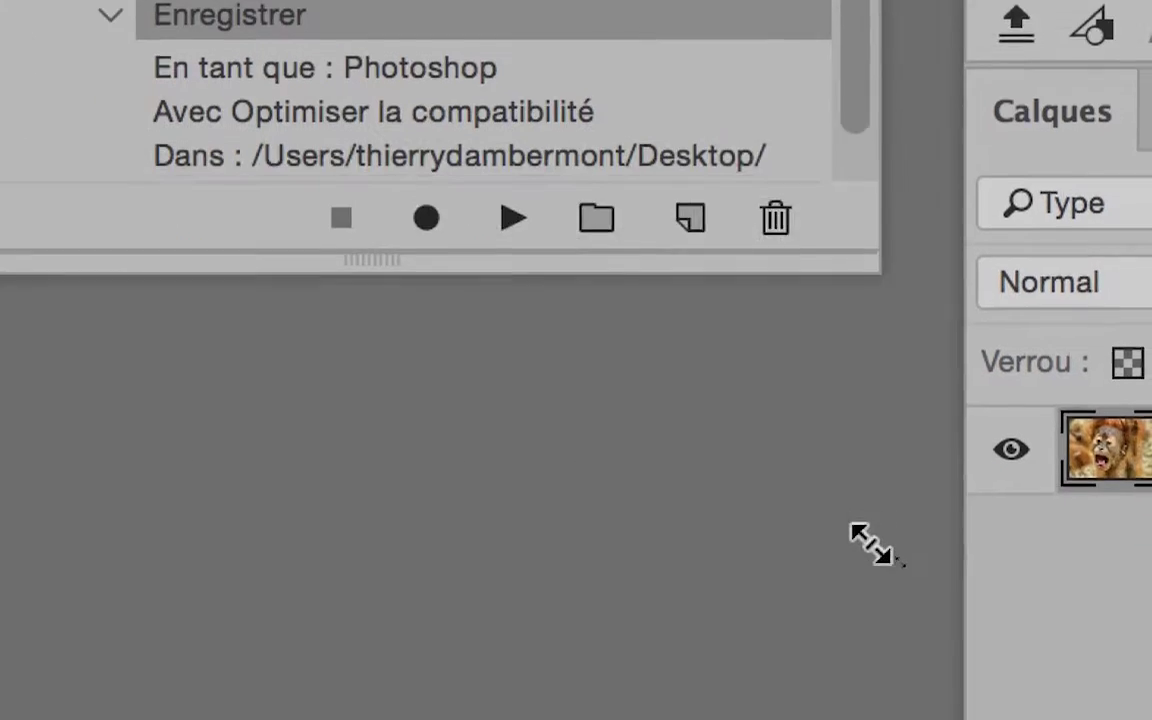
{"action": "left_click_drag", "start_coordinate": [870, 545], "coordinate": [874, 548]}
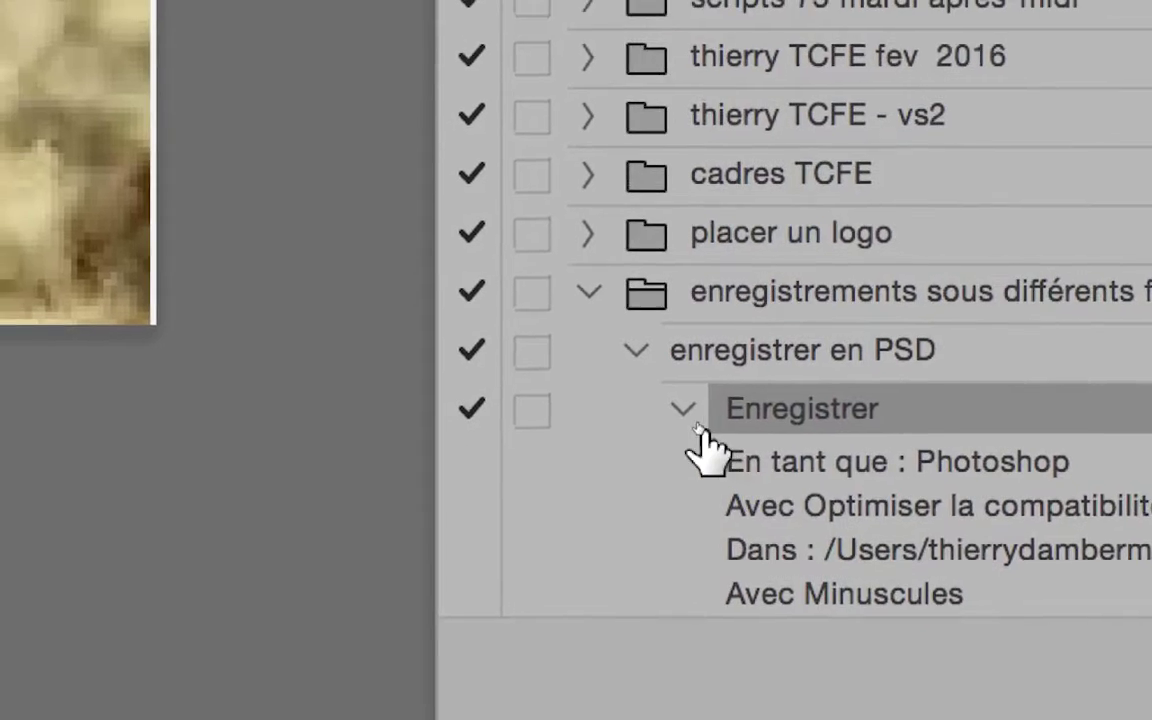
{"action": "left_click", "coordinate": [697, 421]}
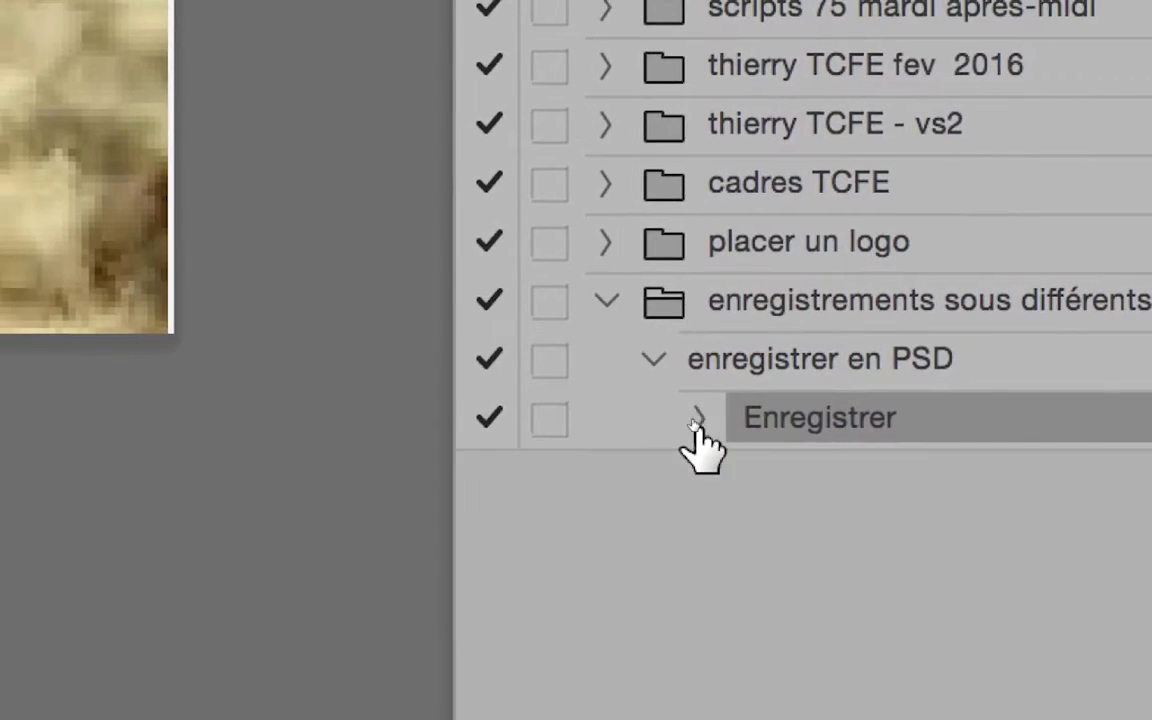
{"action": "left_click", "coordinate": [697, 421]}
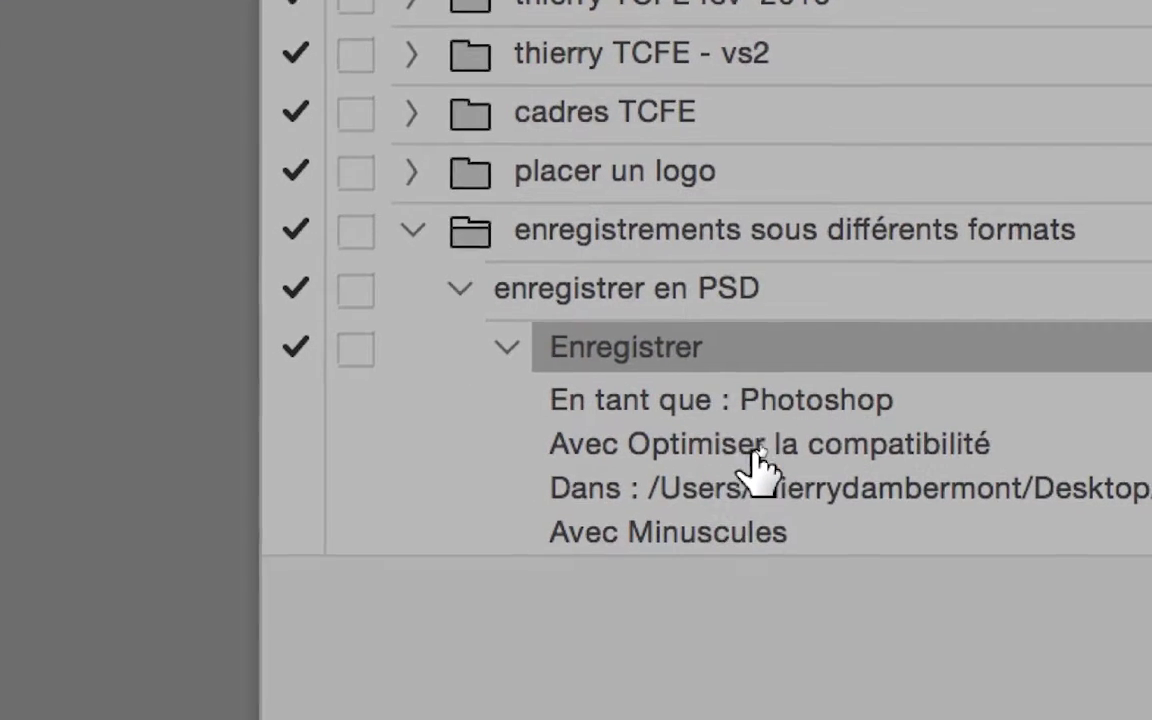